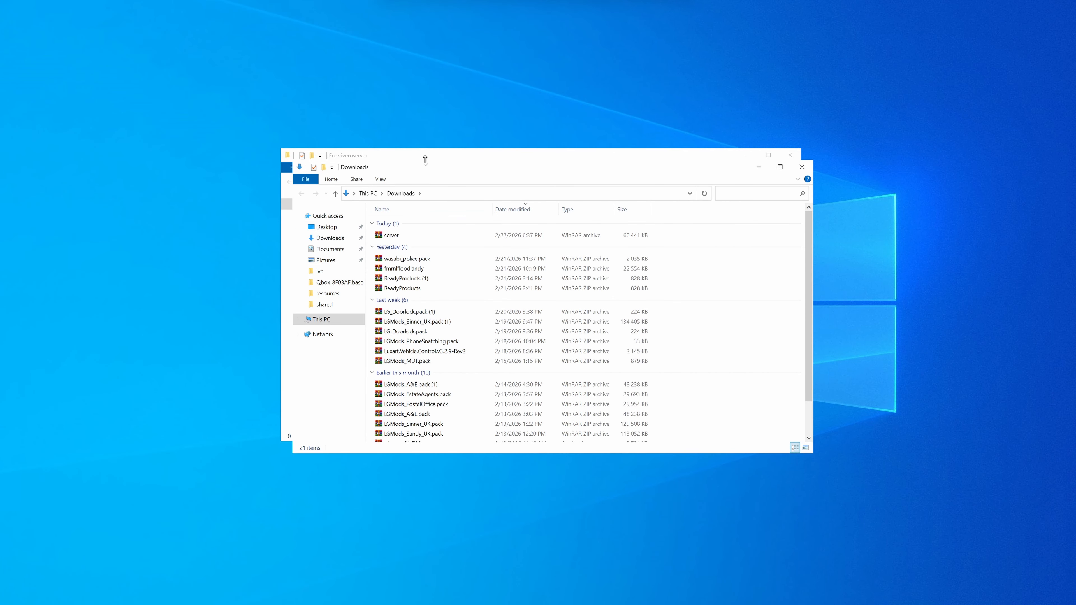
Step: Move the server archive from Downloads into the Freefivemserver folder and extract it to a server subfolder
left_click_drag(425, 170, 409, 427)
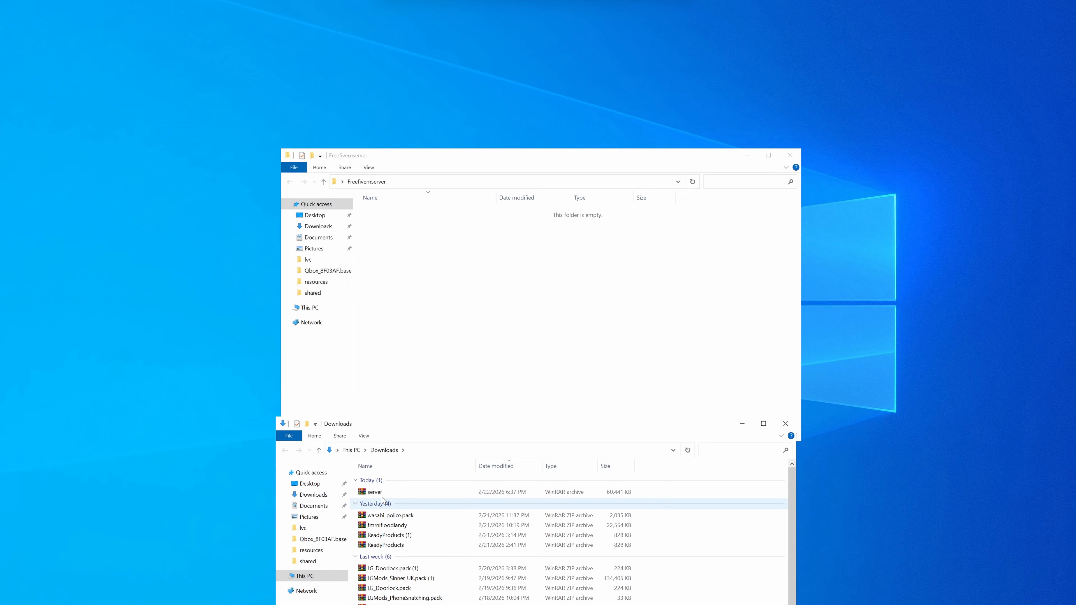
left_click_drag(377, 492, 390, 276)
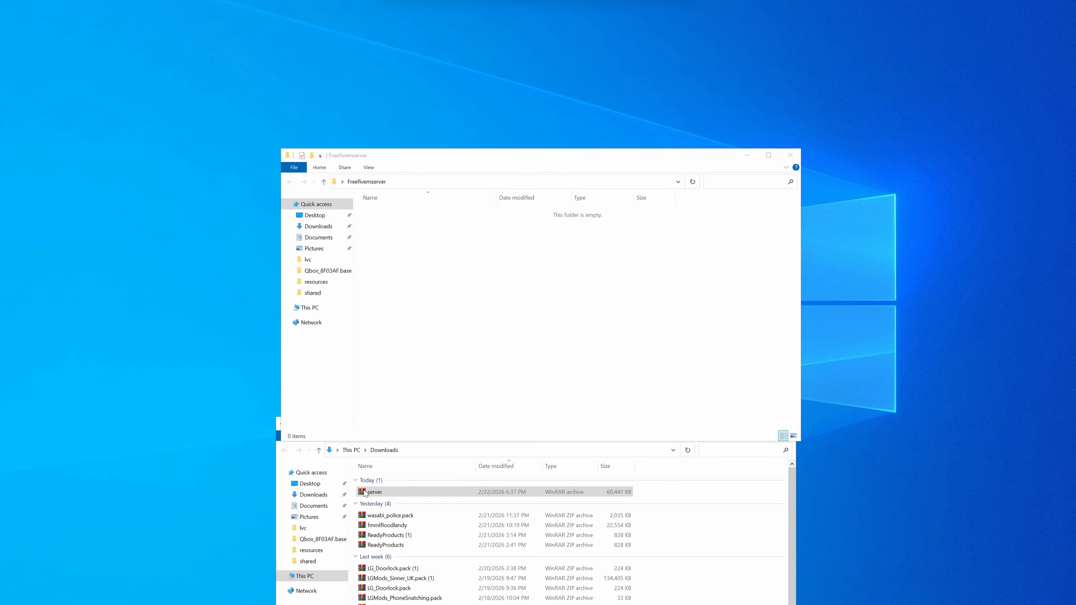
right_click(413, 218)
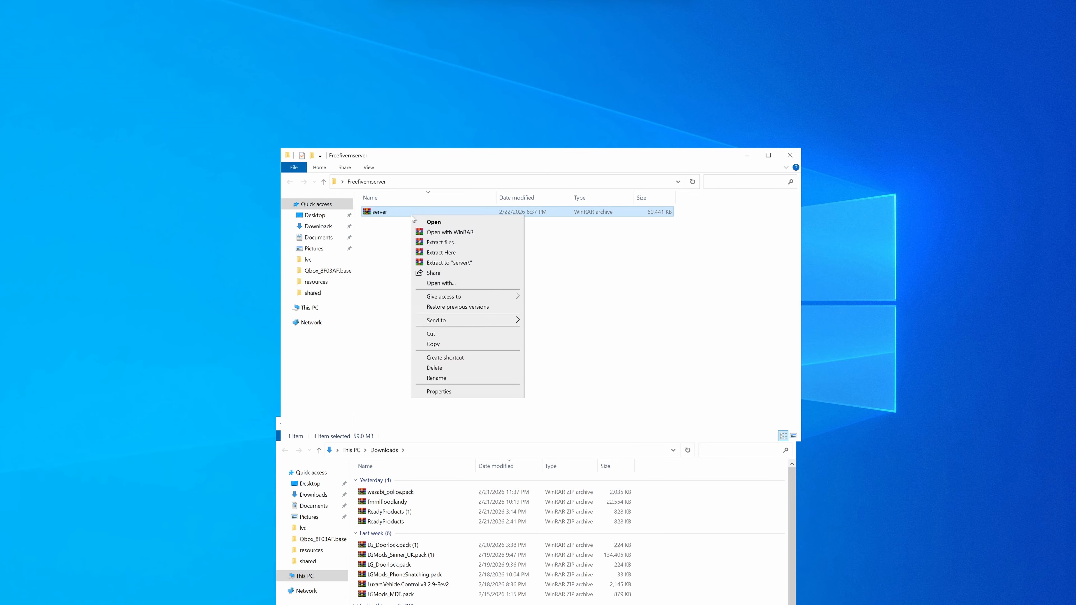
left_click(428, 243)
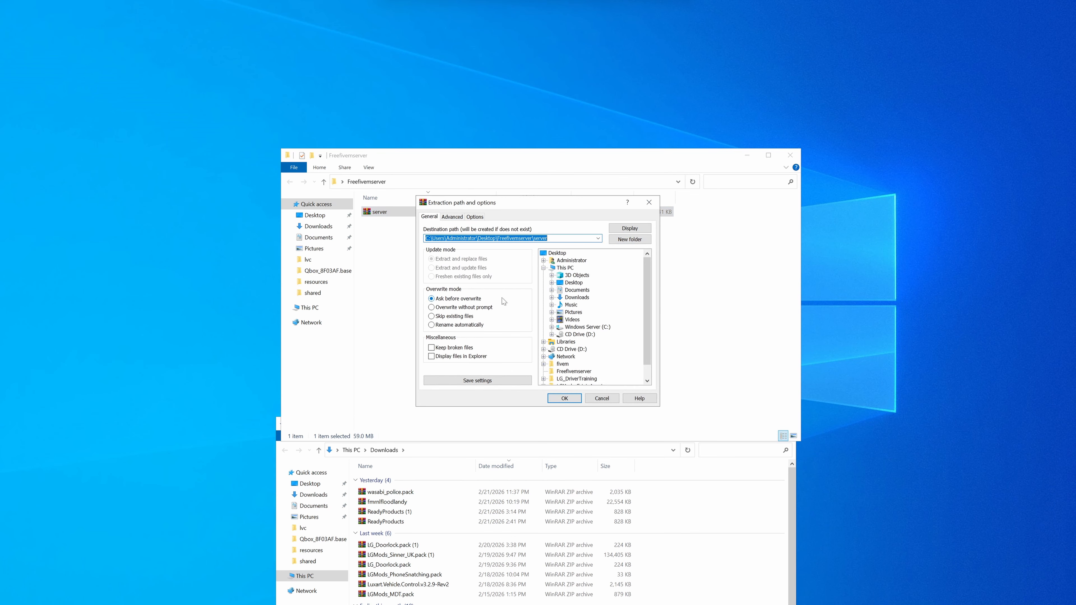
left_click(565, 397)
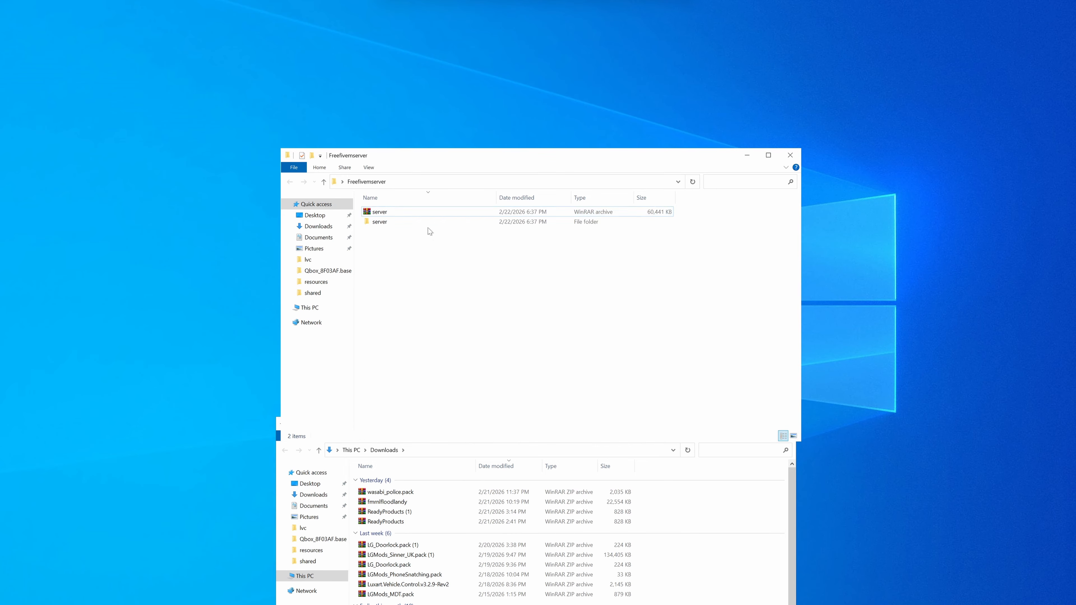
Step: Open the extracted server folder and close the Downloads window
right_click(407, 206)
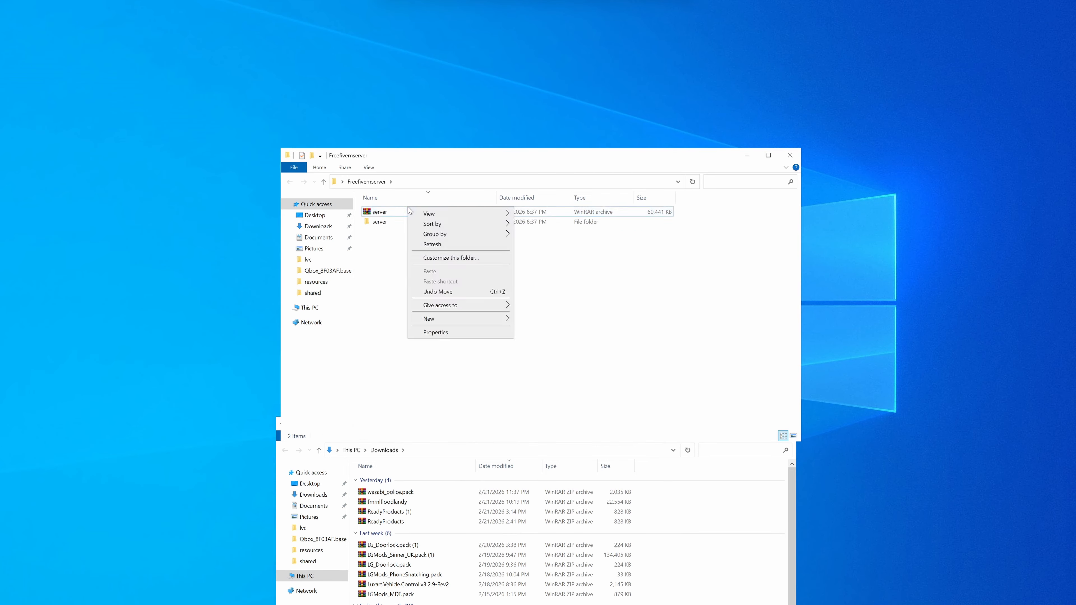
left_click(383, 271)
left_click(385, 223)
double_click(386, 222)
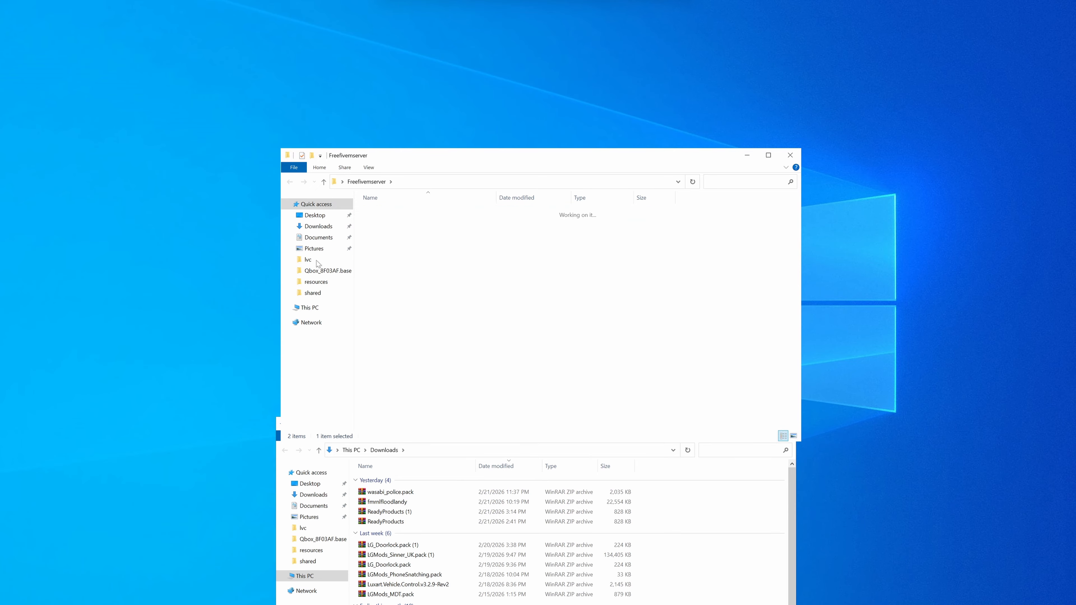
left_click(764, 491)
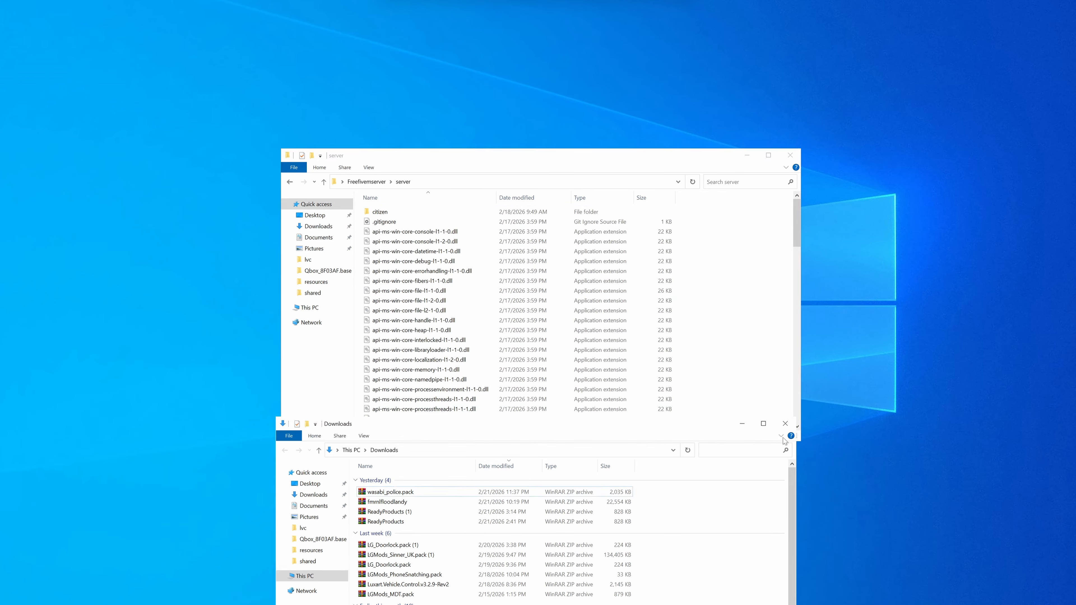
left_click(787, 424)
Step: Launch the FXServer application from the server folder, allowing it to run despite the SmartScreen block
scroll(410, 320, "down", 4)
scroll(410, 320, "down", 18)
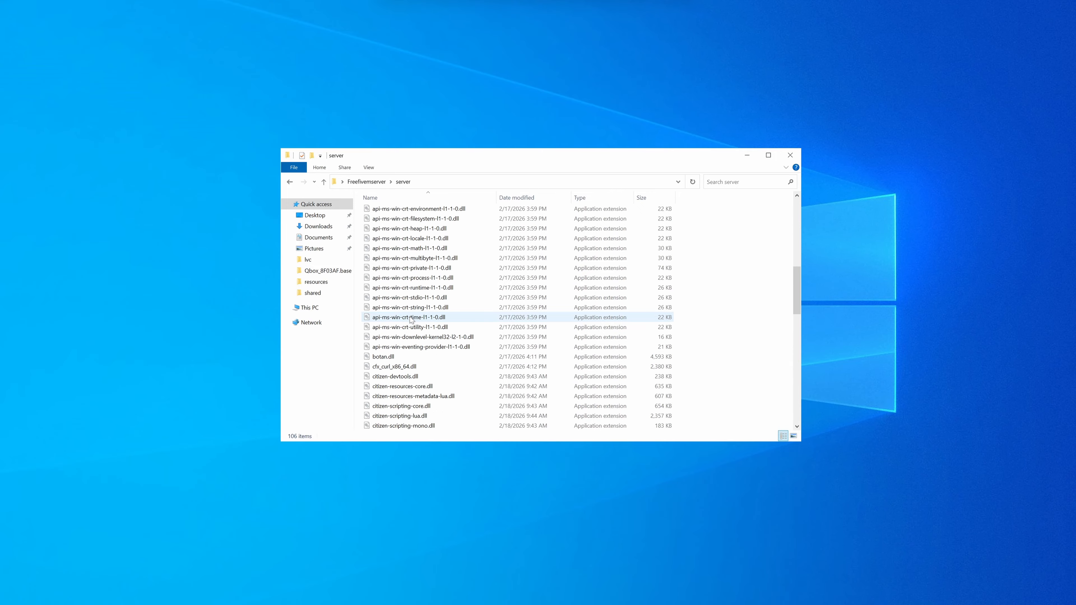
scroll(414, 320, "down", 2)
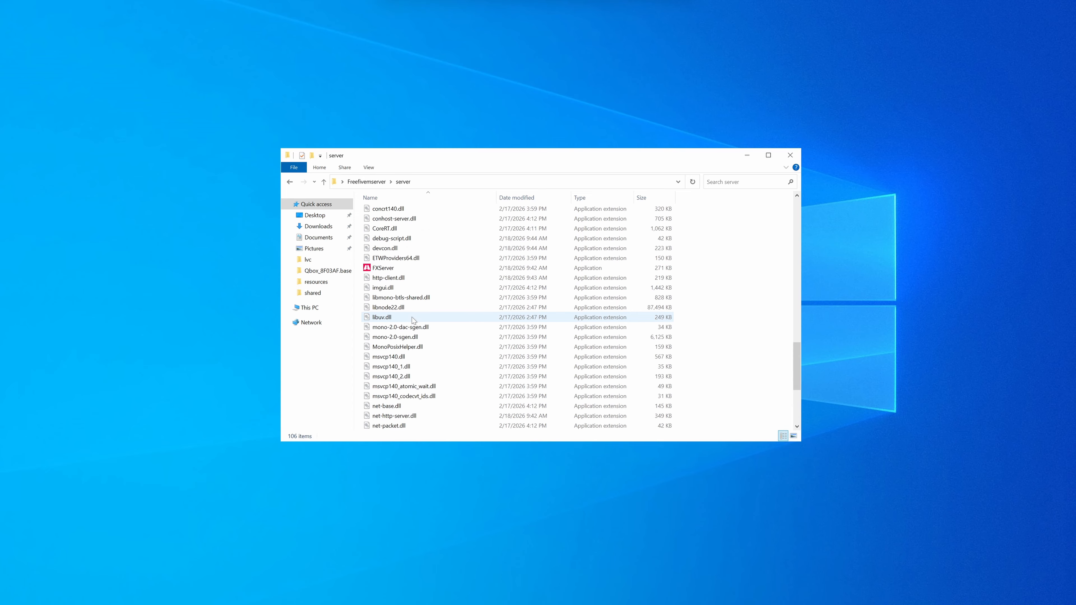
double_click(389, 269)
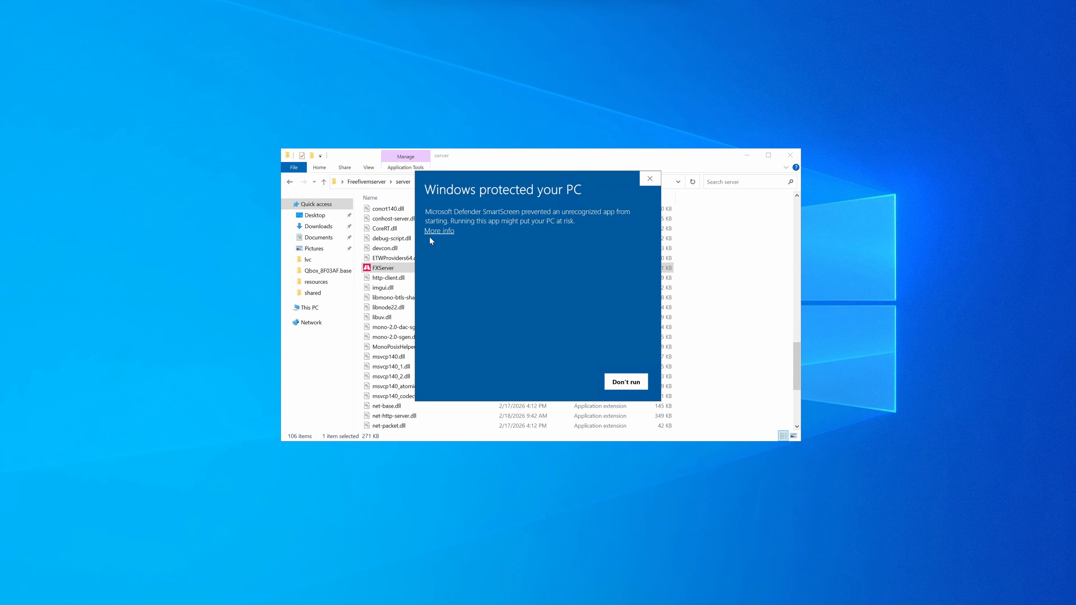
left_click(441, 230)
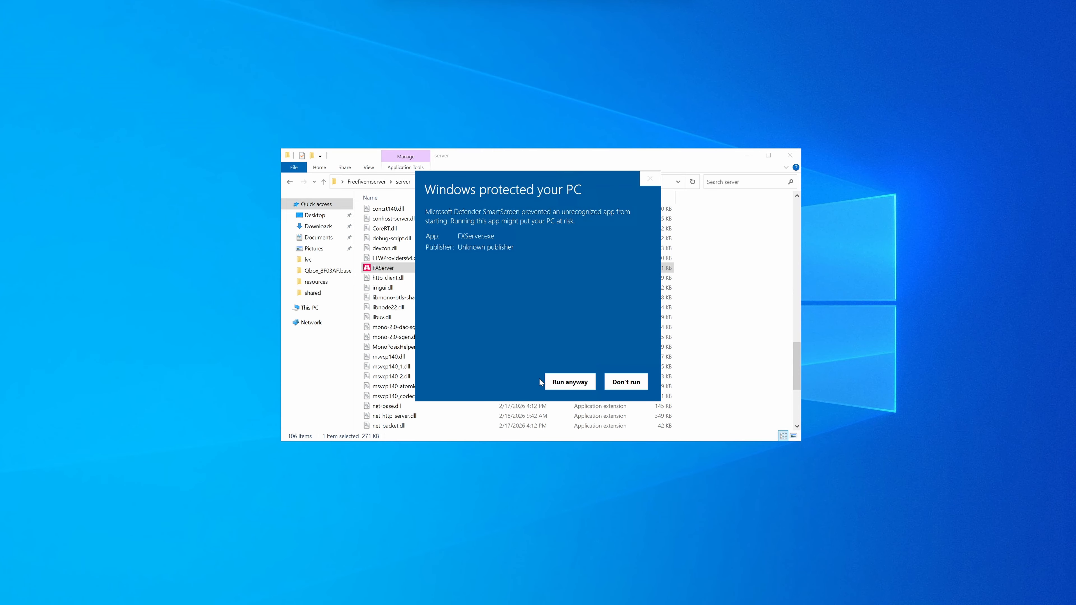
left_click(551, 381)
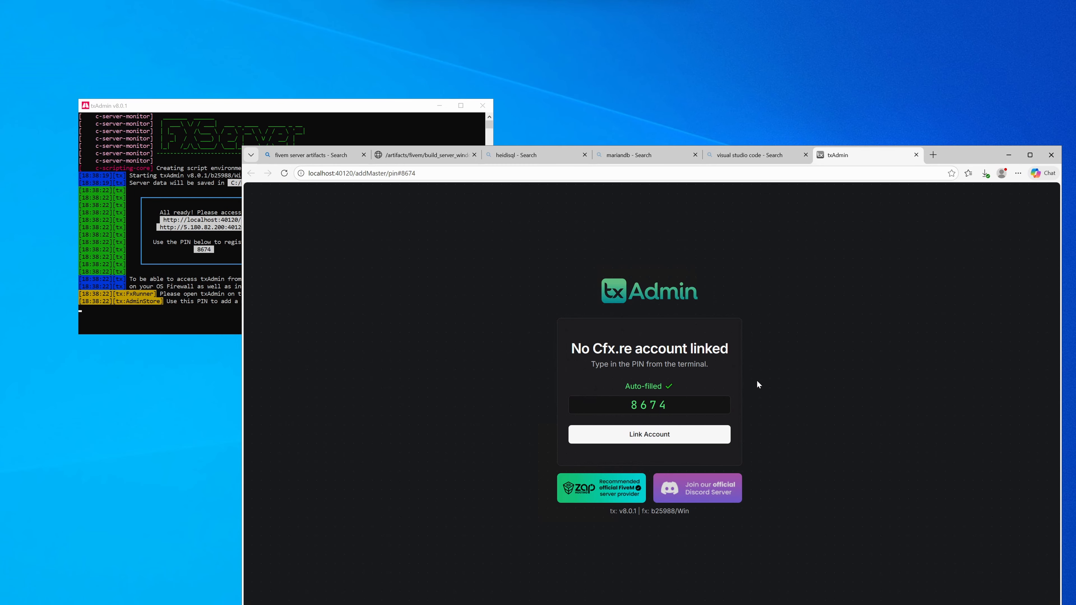
Step: Link the Cfx.re account to txAdmin using the auto-filled PIN
left_click_drag(958, 154, 873, 56)
left_click(537, 337)
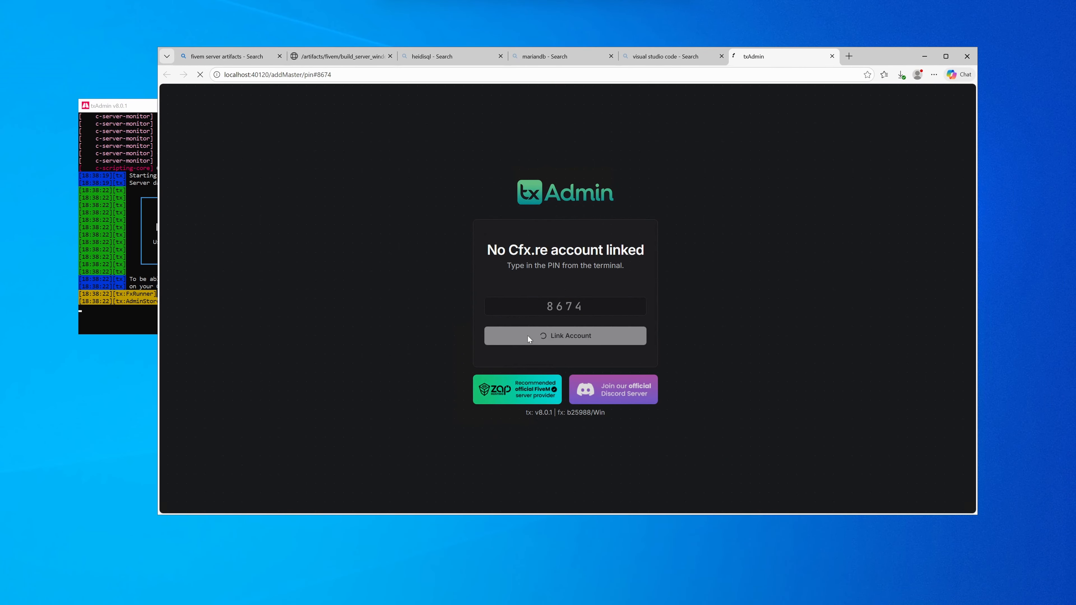
left_click(586, 344)
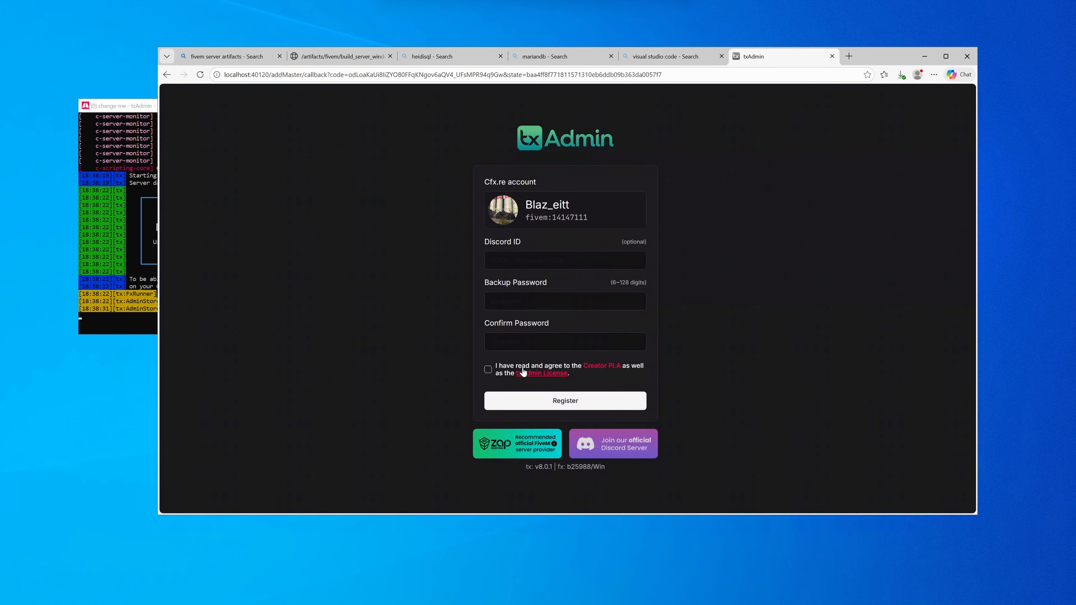
Step: Register the txAdmin master account with a backup password and its confirmation, agree to the licence terms, and dismiss the browser's password-saving offer
left_click(488, 369)
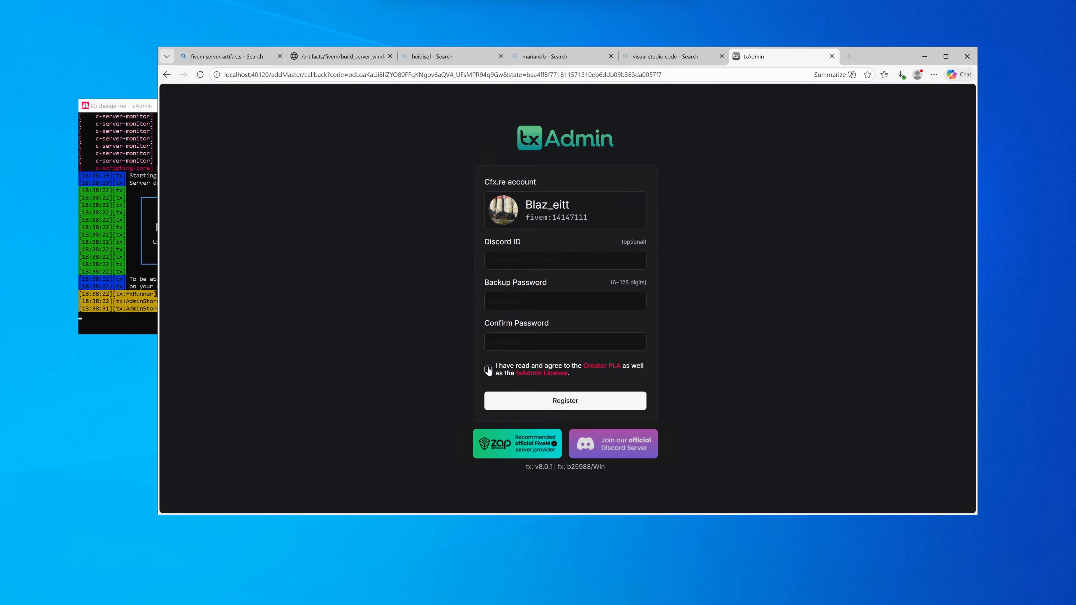
left_click(496, 398)
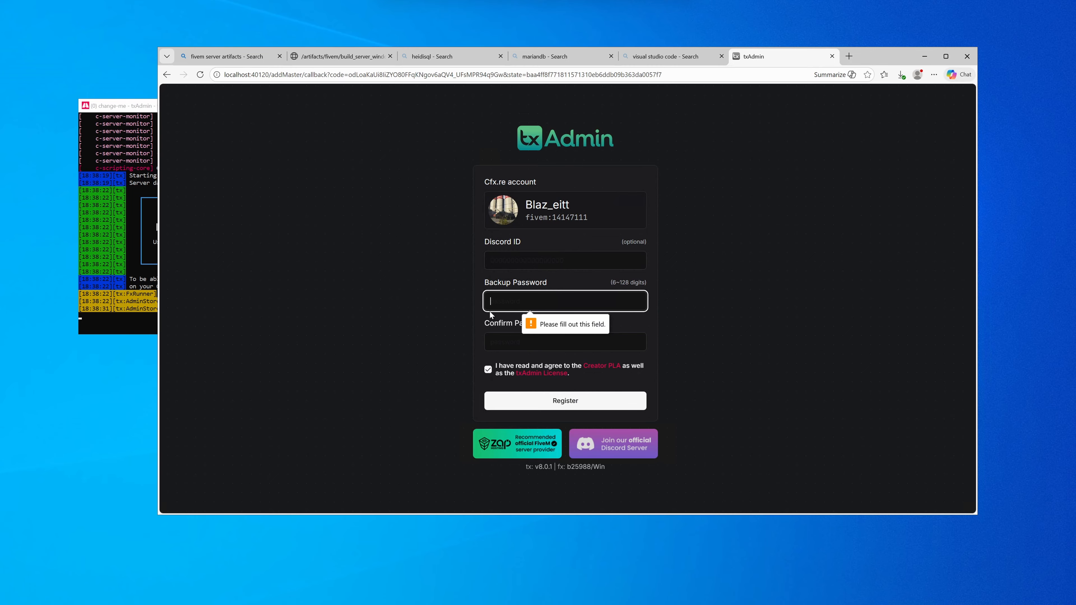
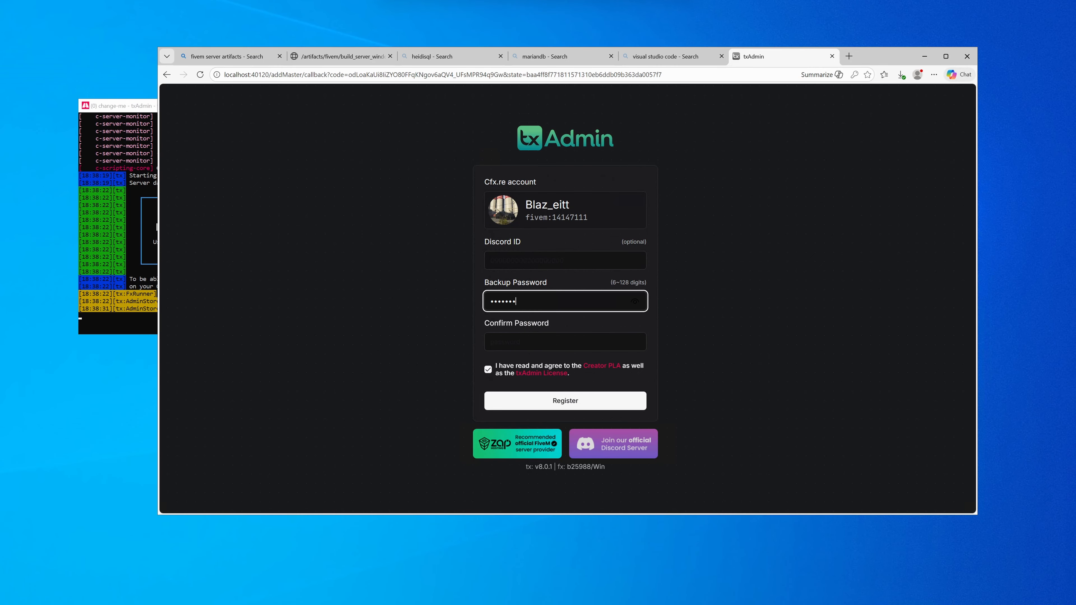
key("Tab")
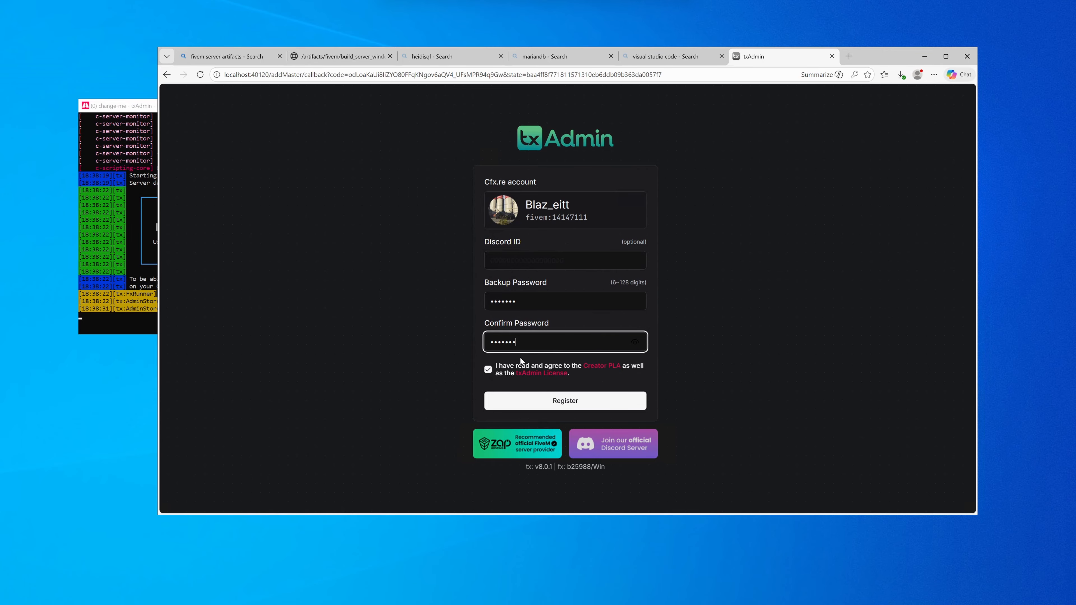
left_click(526, 399)
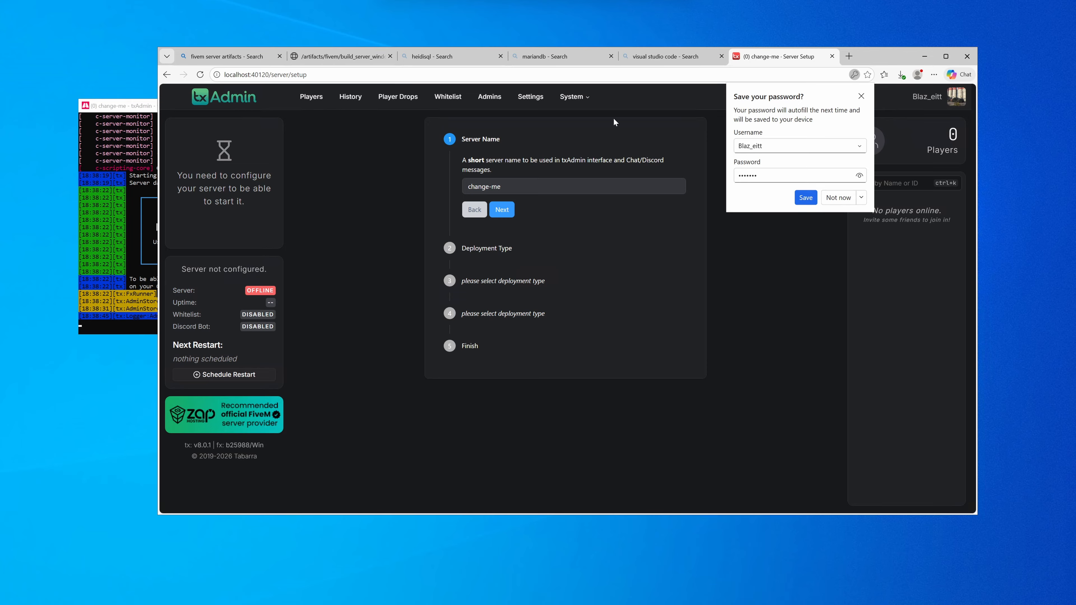
left_click(861, 96)
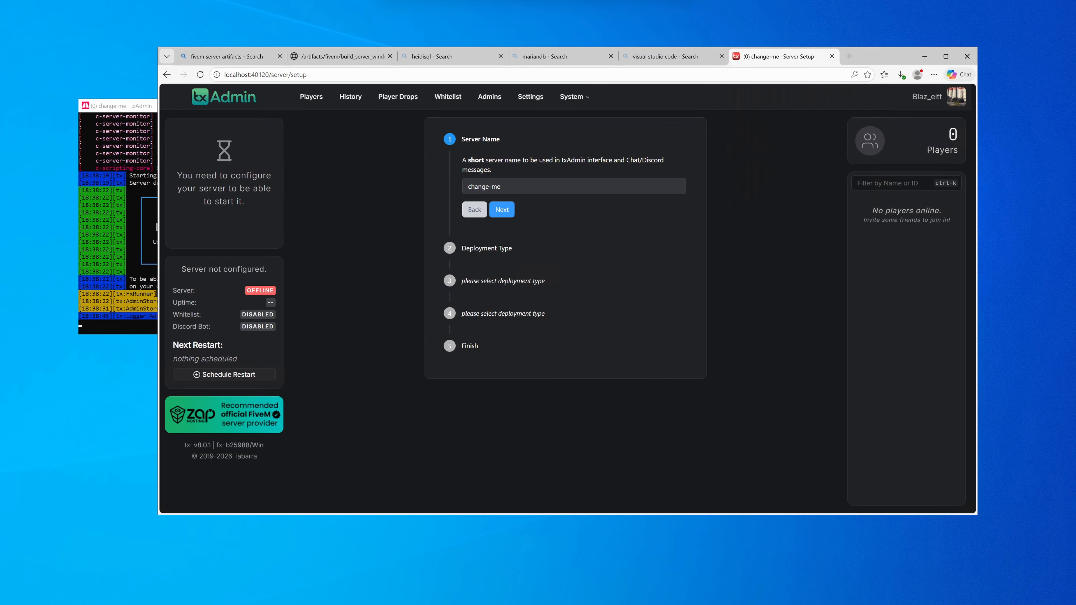
Step: Name the server "Free Server" in the server setup and continue to the deployment type
left_click(504, 186)
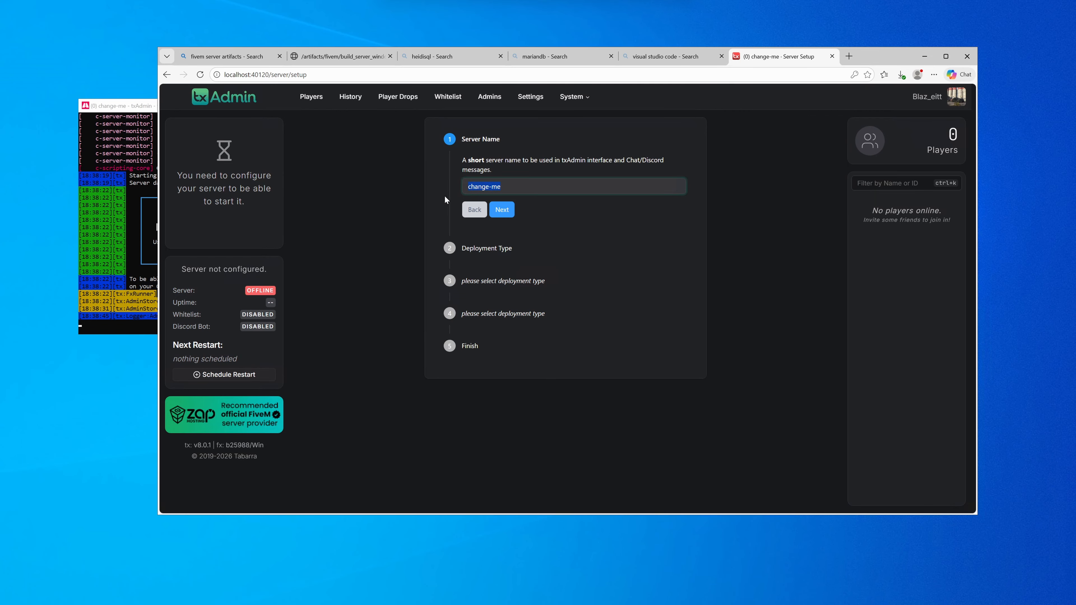
type("Free Server")
left_click(499, 214)
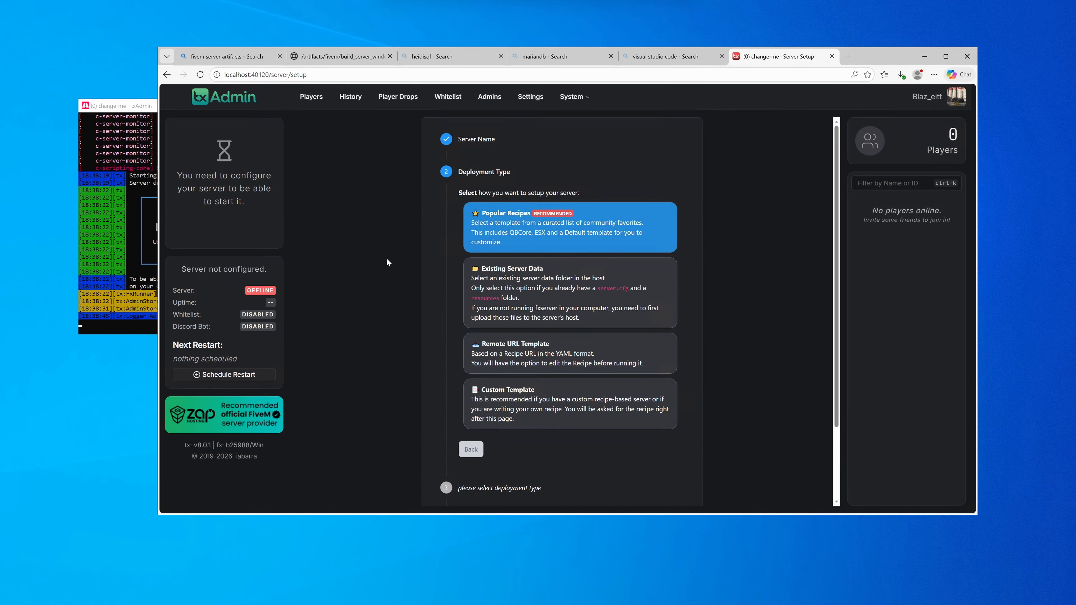
Step: Choose the Popular Recipes deployment type and the Qbox template for the server
left_click(526, 228)
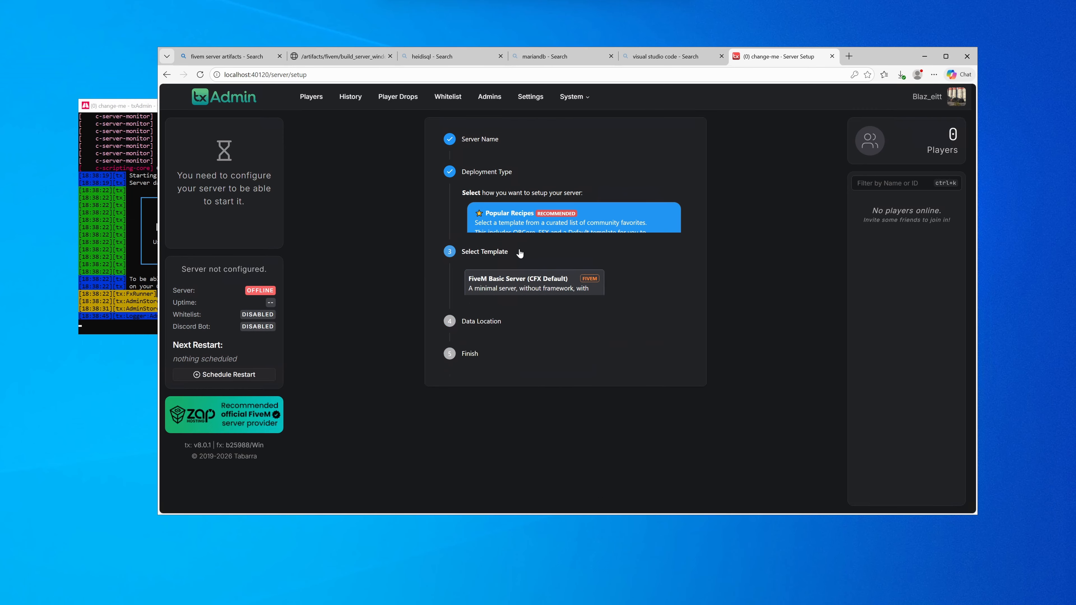
scroll(463, 223, "down", 3)
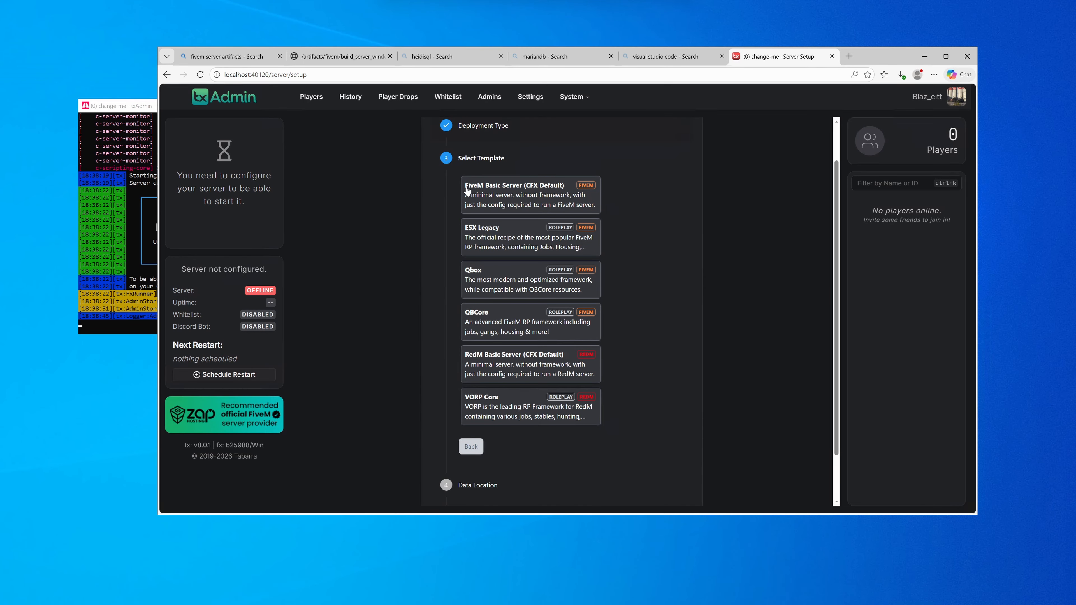
left_click(466, 241)
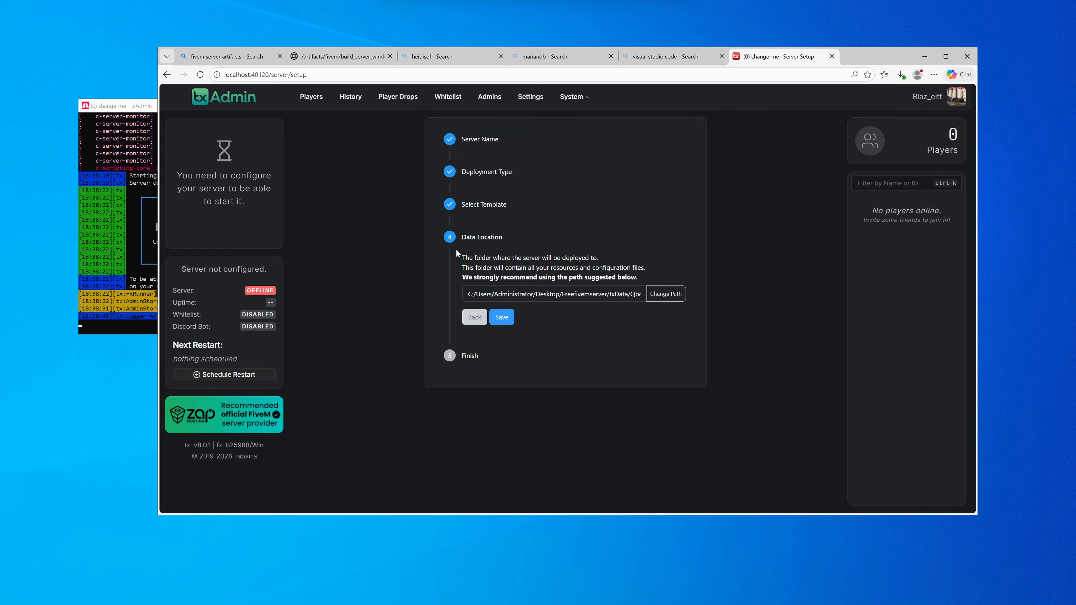
Step: Save the suggested data location ending in Freefivemserver/txData/Qbox_9B3F38.base and accept the Qbox recipe in the Recipe Deployer
left_click(665, 293)
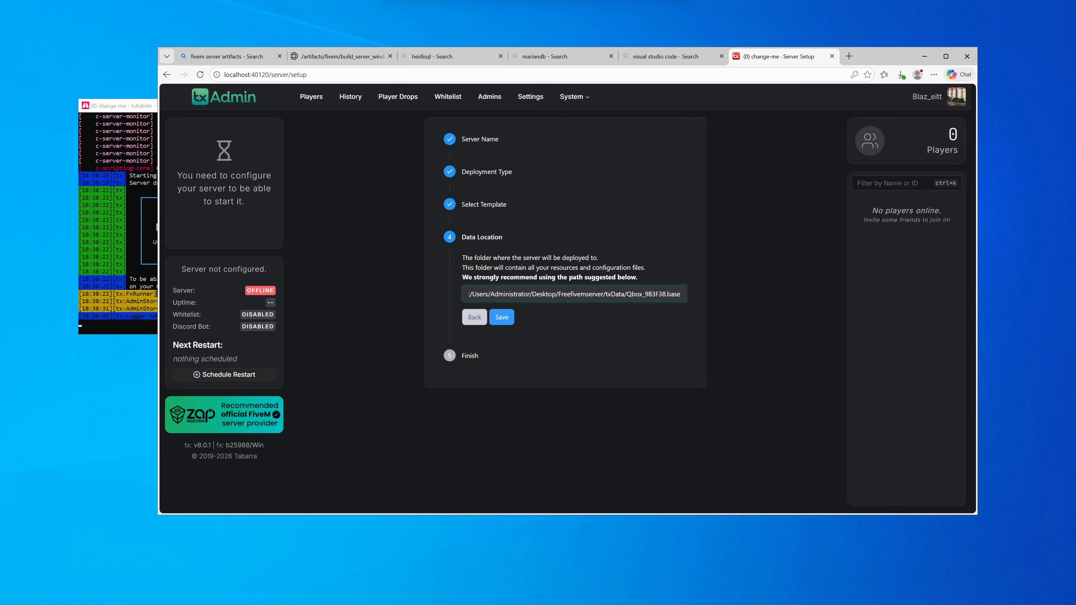
left_click(589, 335)
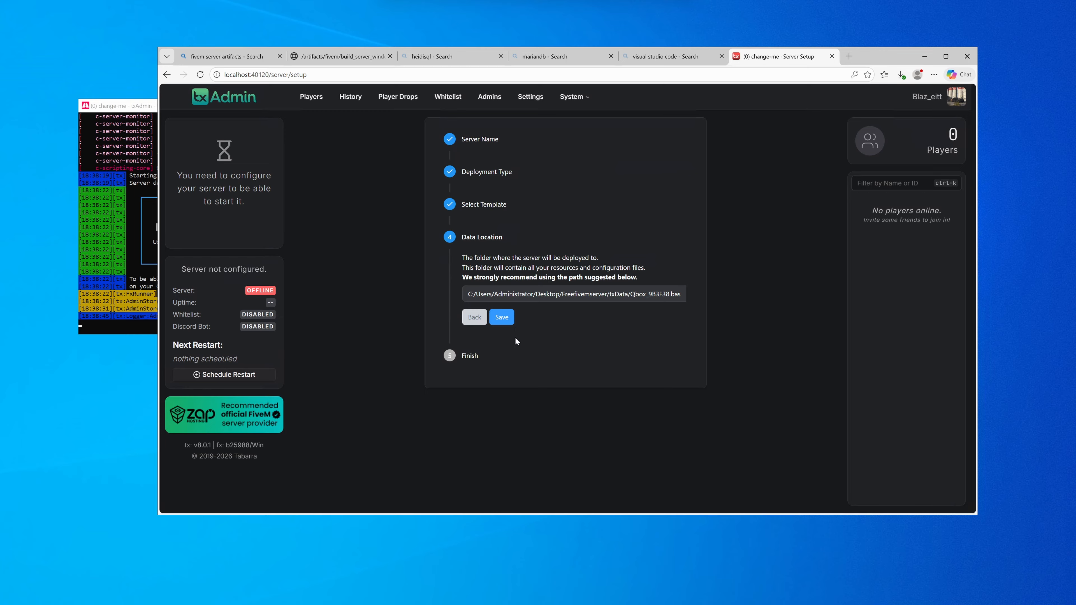
left_click(503, 322)
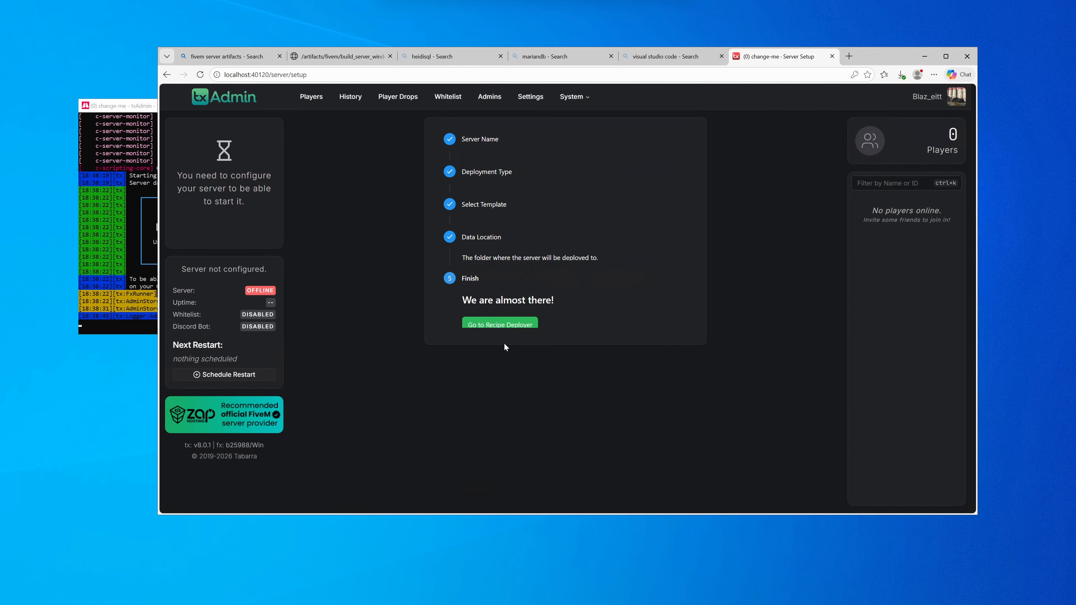
left_click(500, 321)
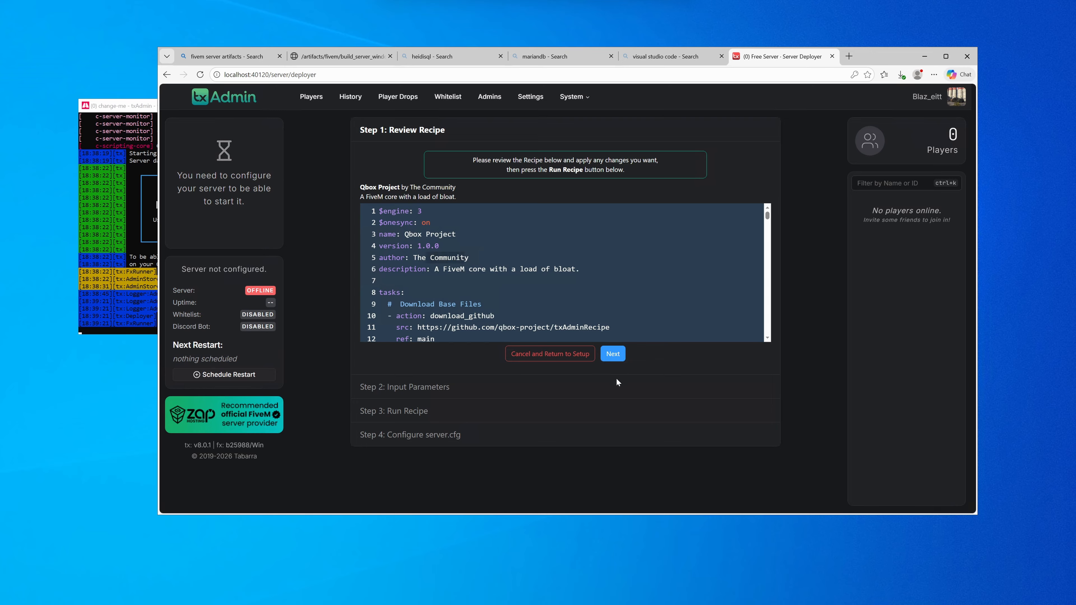
left_click(614, 354)
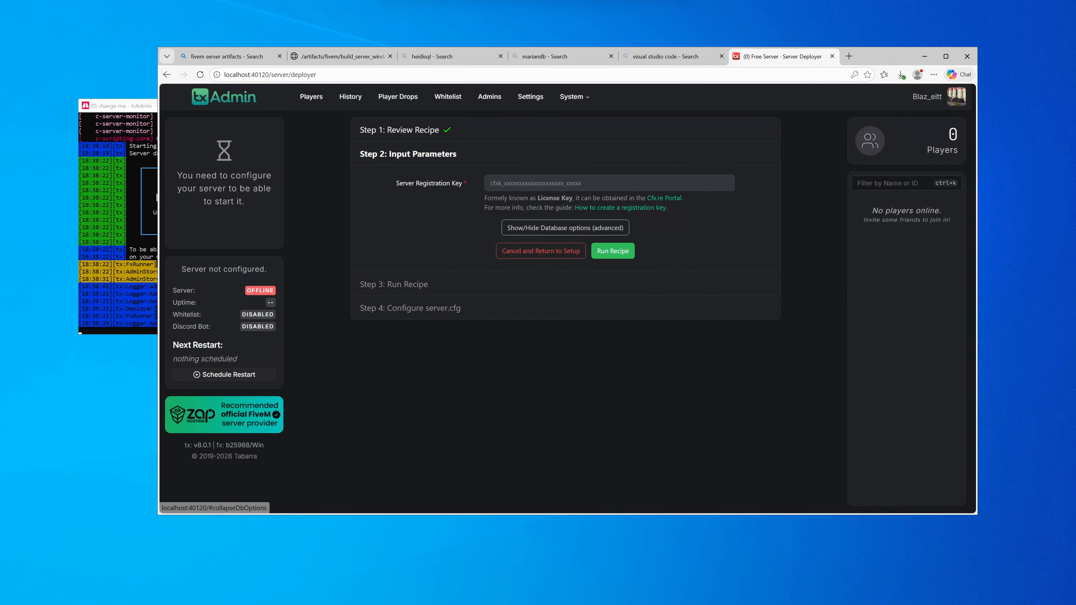
Step: Copy the DEV server's registration key from the Cfx.re Portal and return to the txAdmin Server Deployer page
left_click(655, 196)
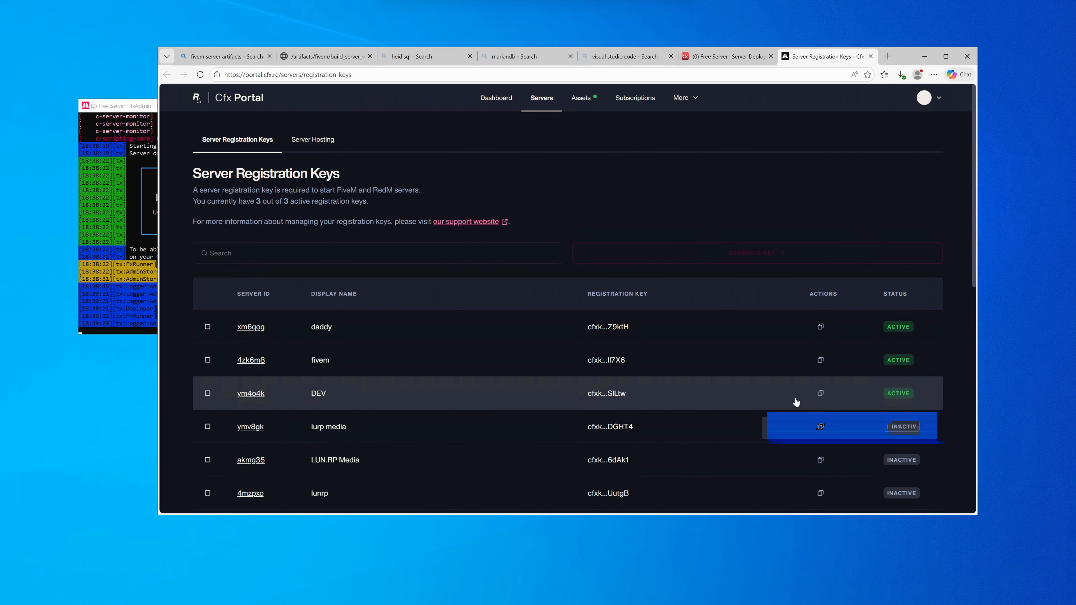
left_click(820, 394)
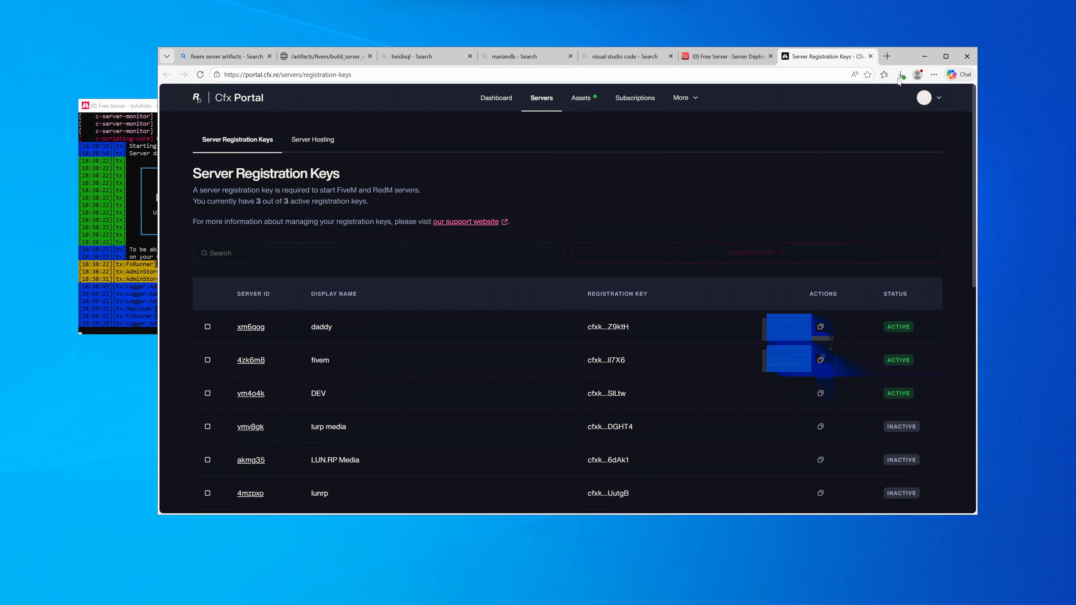
left_click(926, 56)
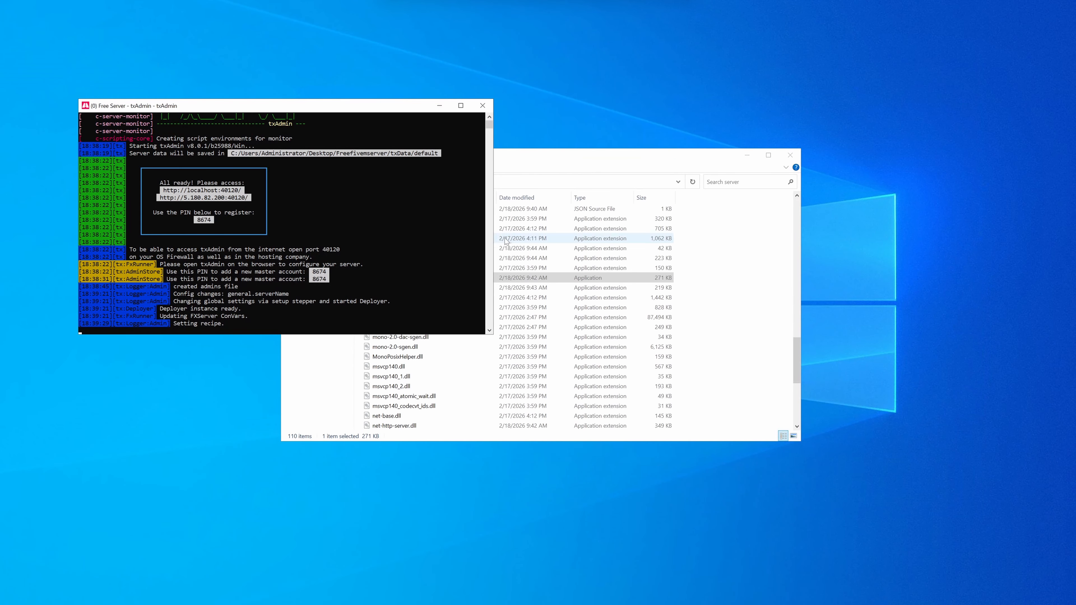
left_click(163, 604)
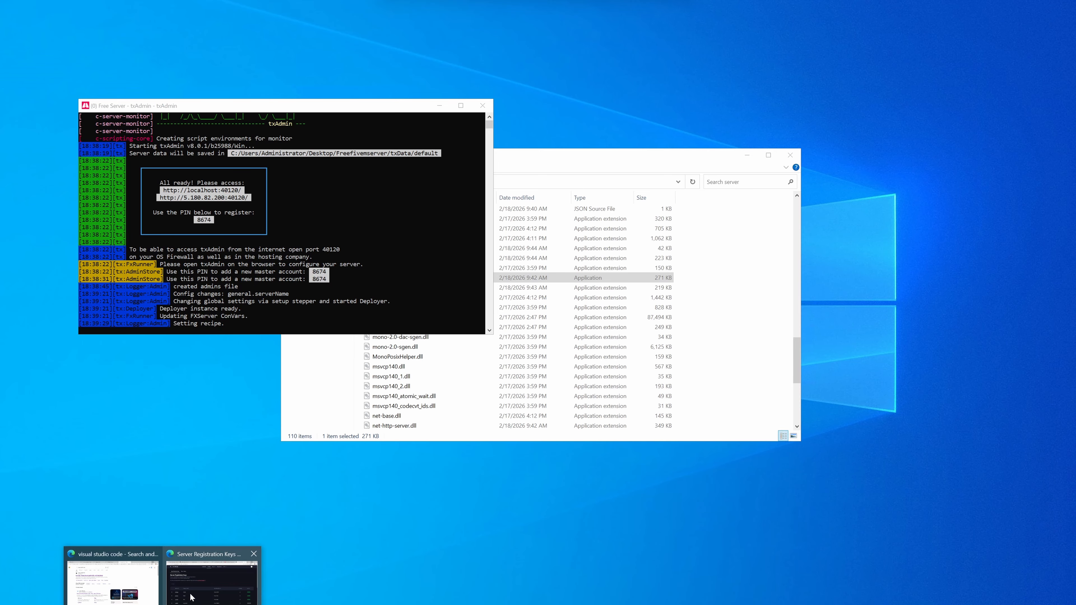
left_click(190, 595)
left_click(725, 56)
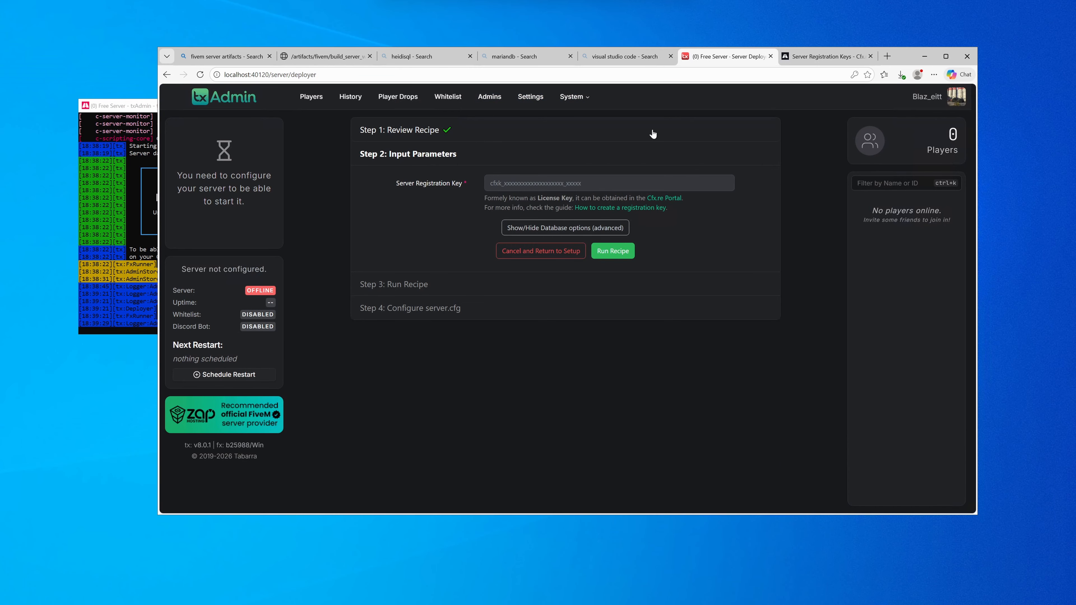
Step: Enter the copied server registration key in the recipe's input parameters and reveal the advanced database options
left_click(609, 183)
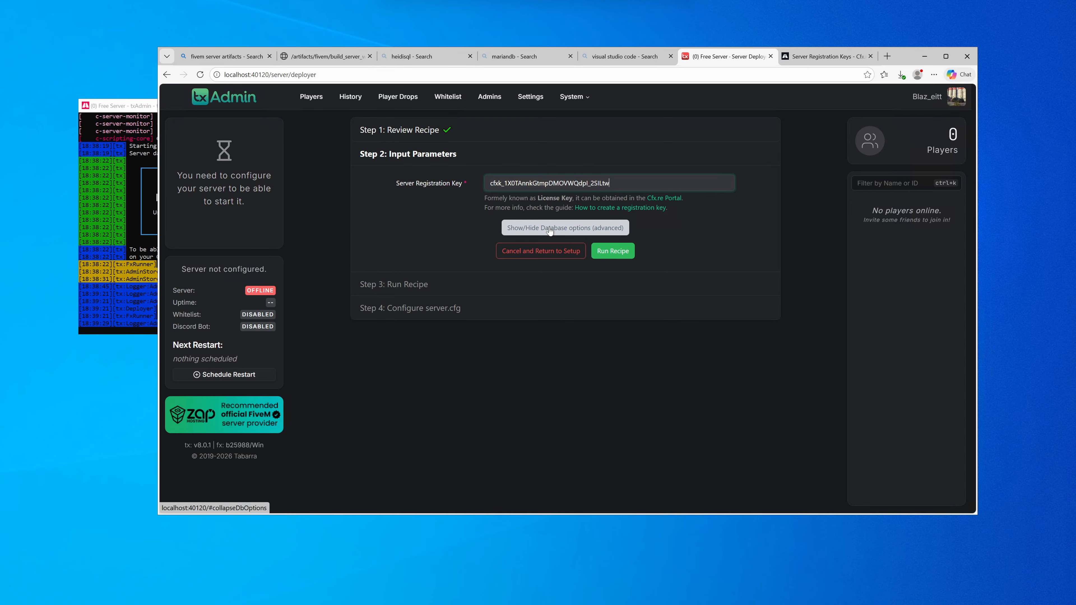
left_click(565, 227)
scroll(456, 317, "down", 1)
scroll(462, 324, "up", 1)
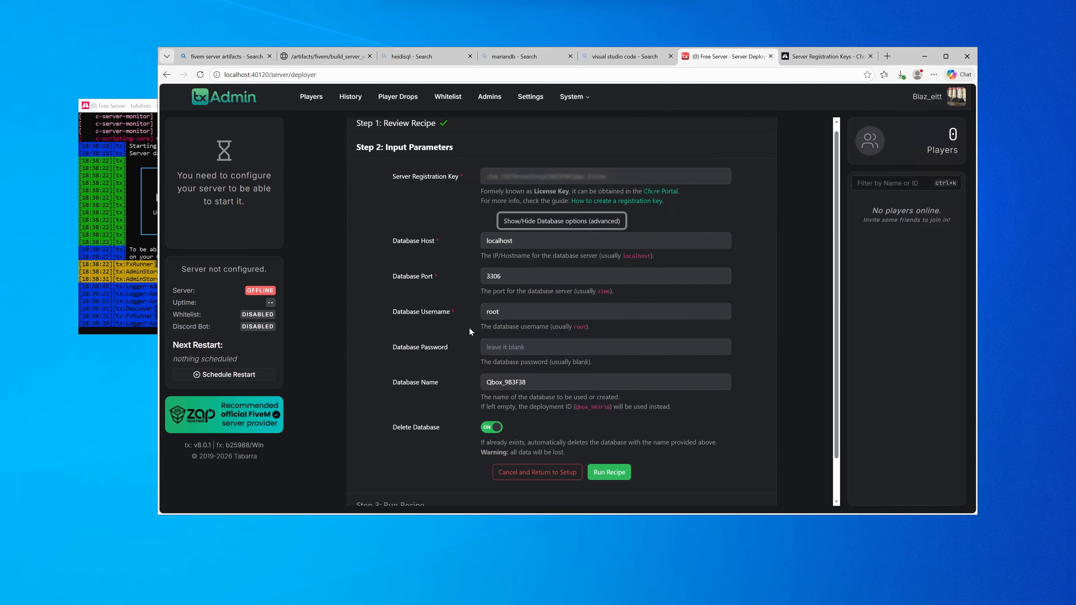
Step: Turn off Delete Database and try to run the recipe with the remaining database options at their defaults
scroll(441, 373, "down", 1)
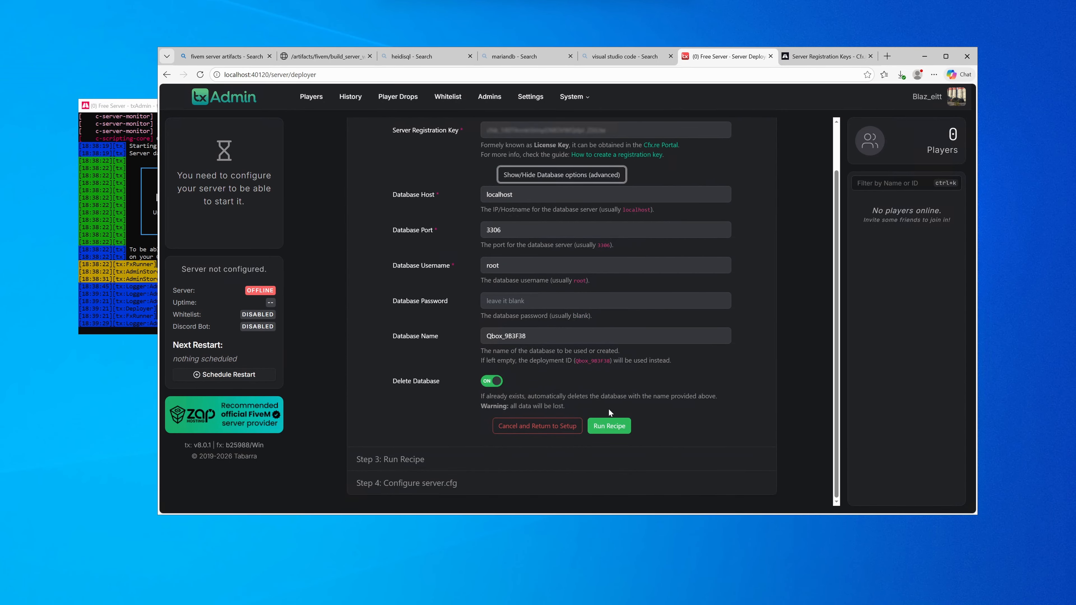
left_click(494, 383)
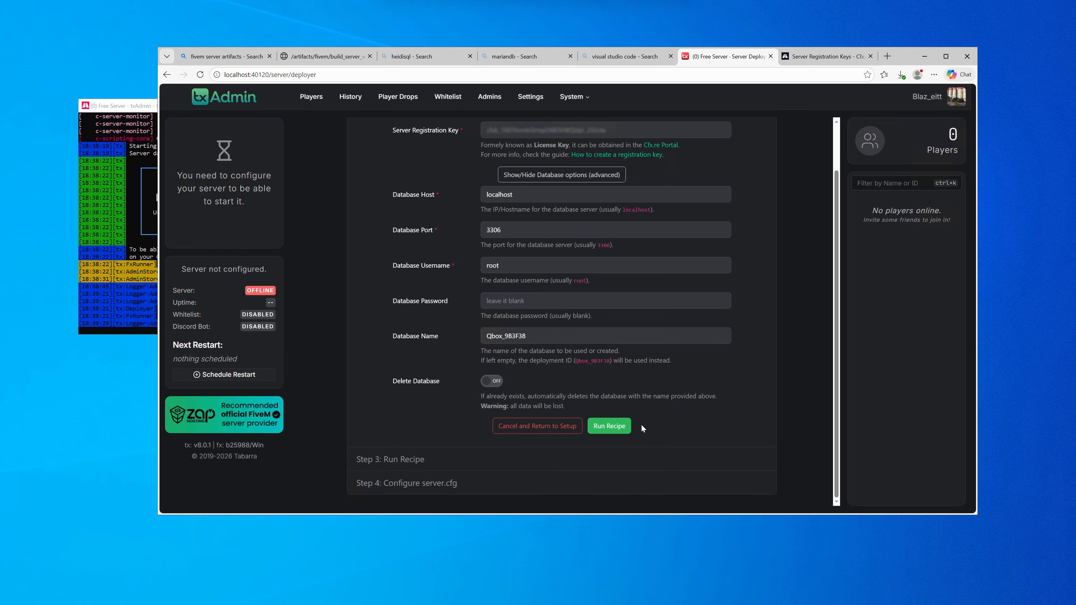
left_click(607, 424)
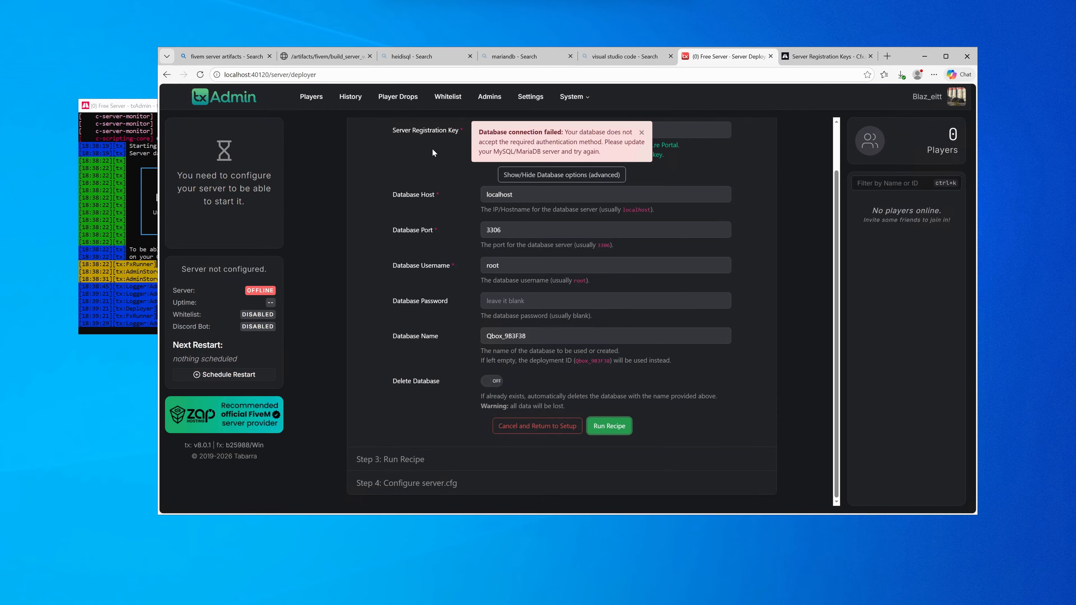
Step: Switch to the HeidiSQL session manager and create a new session named freefivemserver
left_click(517, 56)
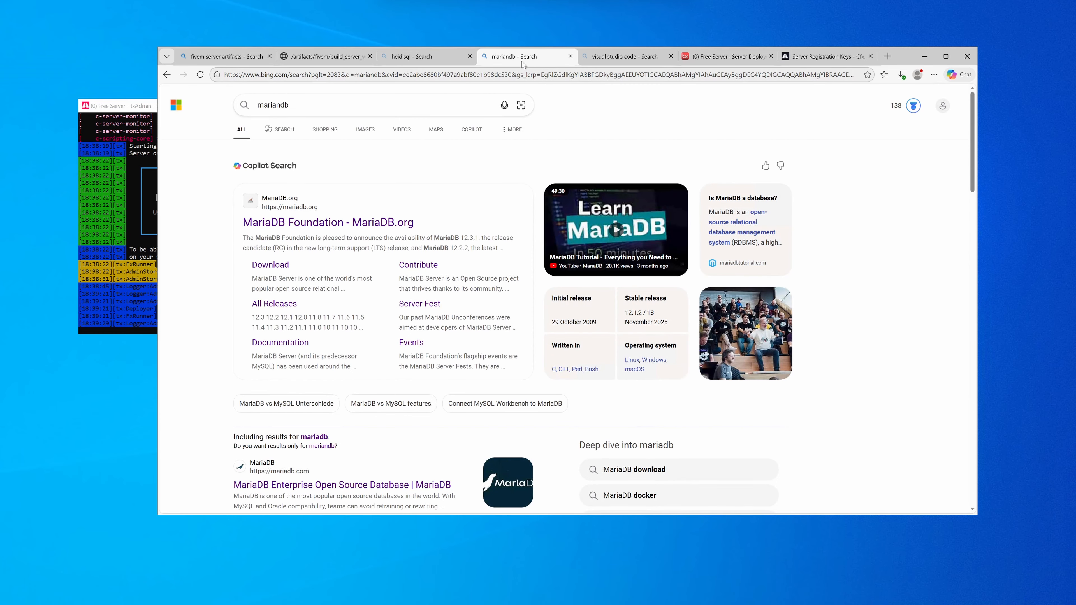
left_click(434, 61)
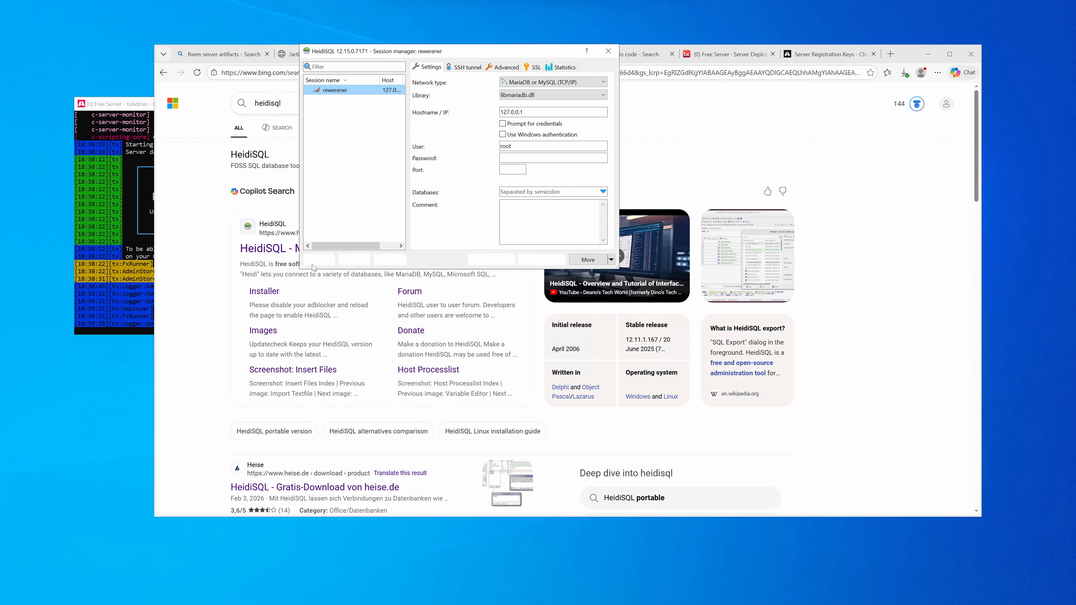
left_click(316, 260)
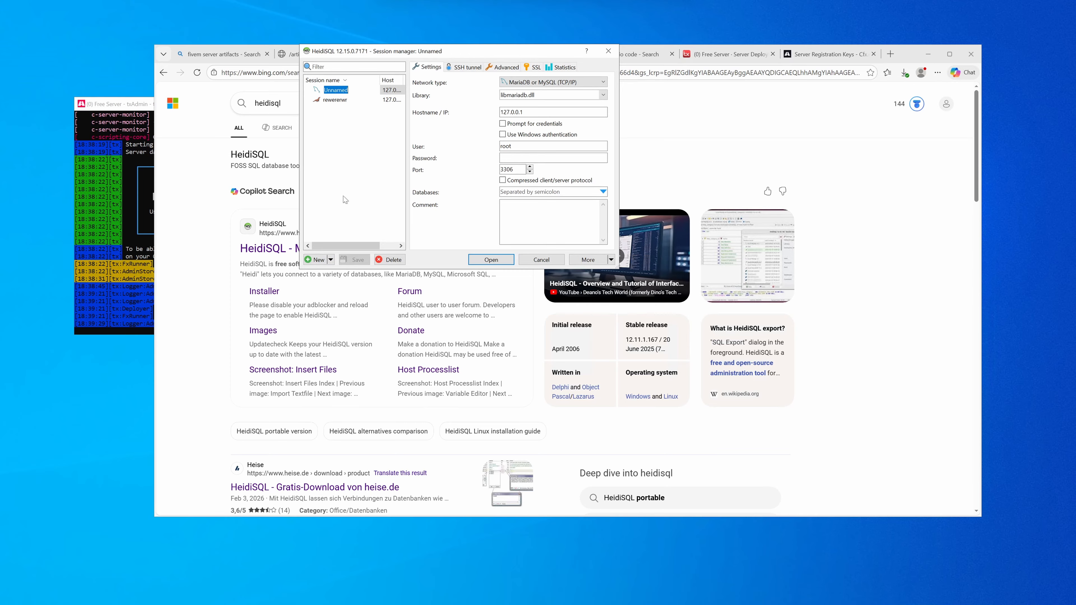
type("we")
Step: Enter the root user's database password for the freefivemserver session and open the connection, closing its window when done
left_click(529, 158)
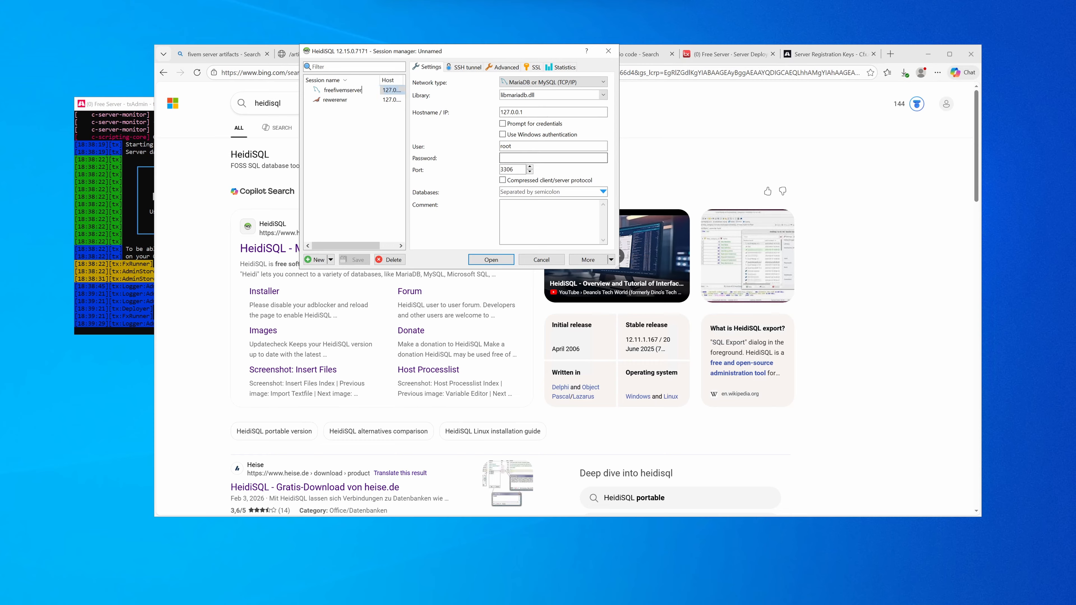
left_click(529, 158)
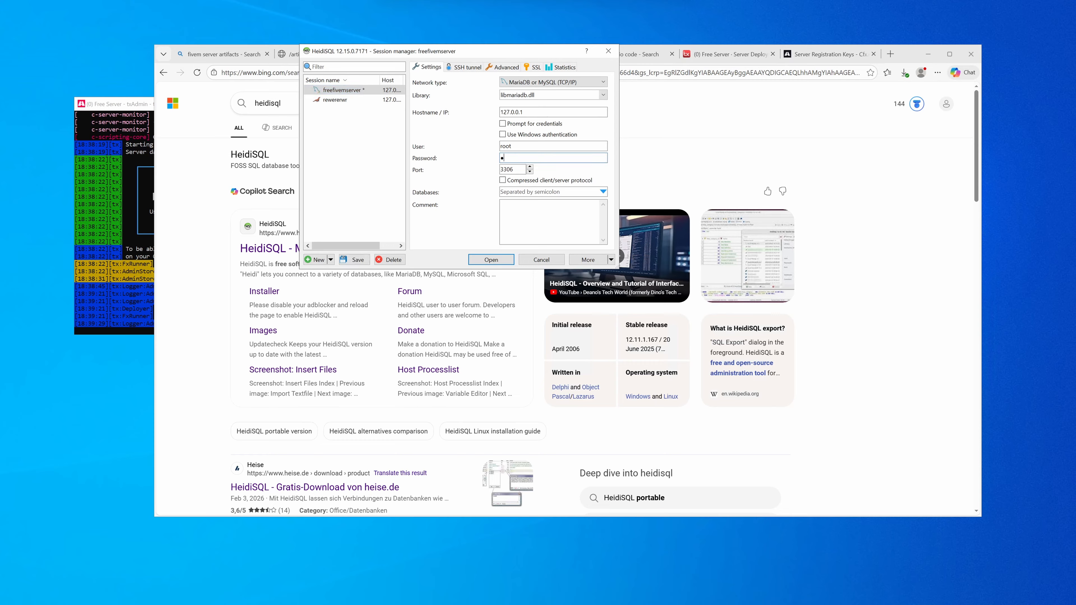
left_click(490, 259)
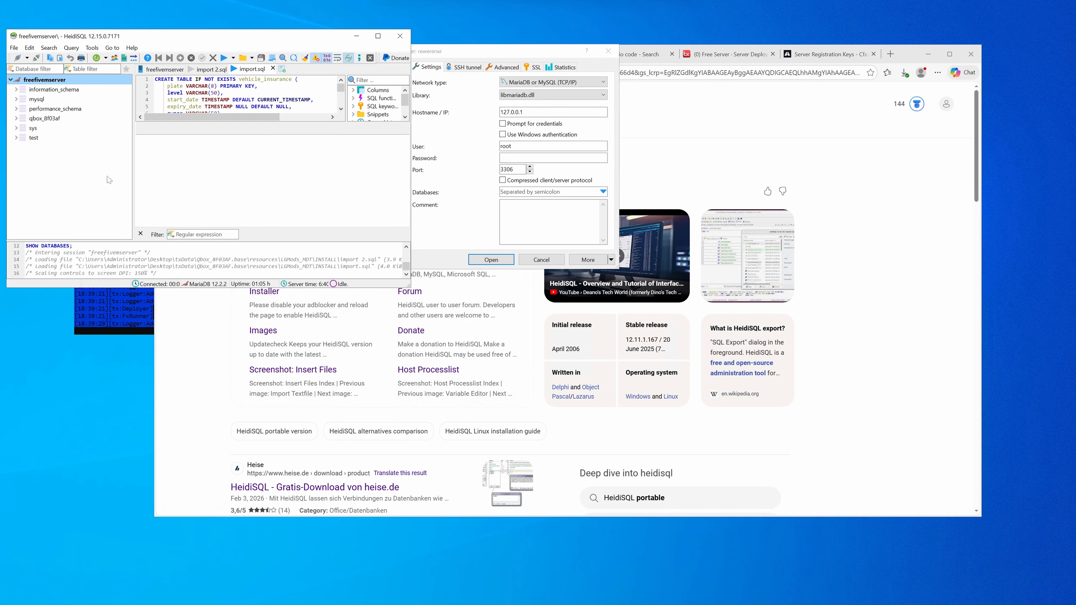
left_click(399, 35)
left_click_drag(538, 54, 537, 218)
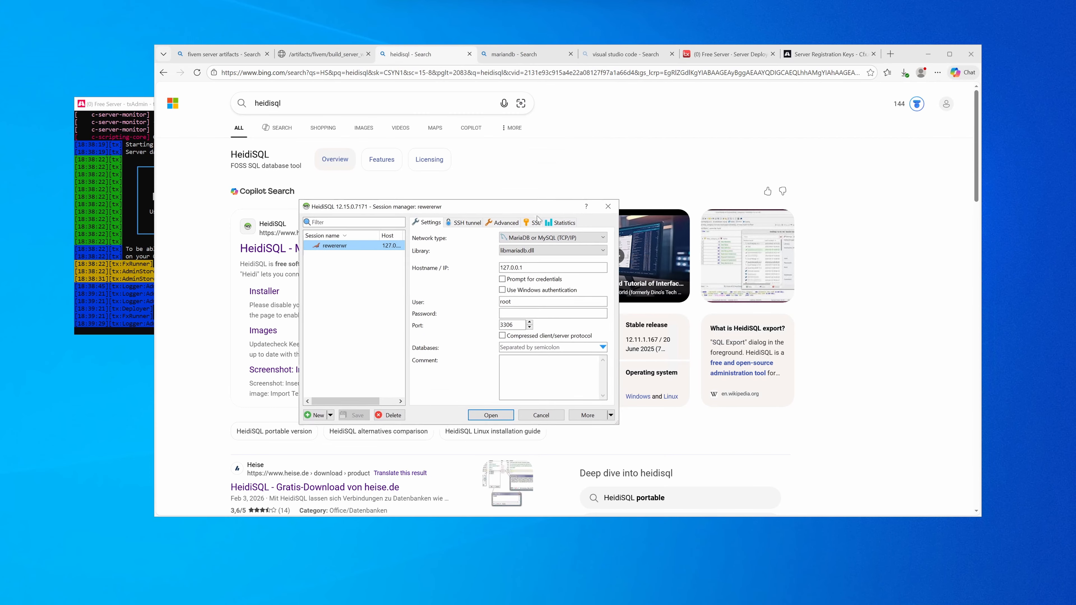
Step: Return to the txAdmin Server Deployer, enter the database password and run the Qbox recipe
left_click(728, 53)
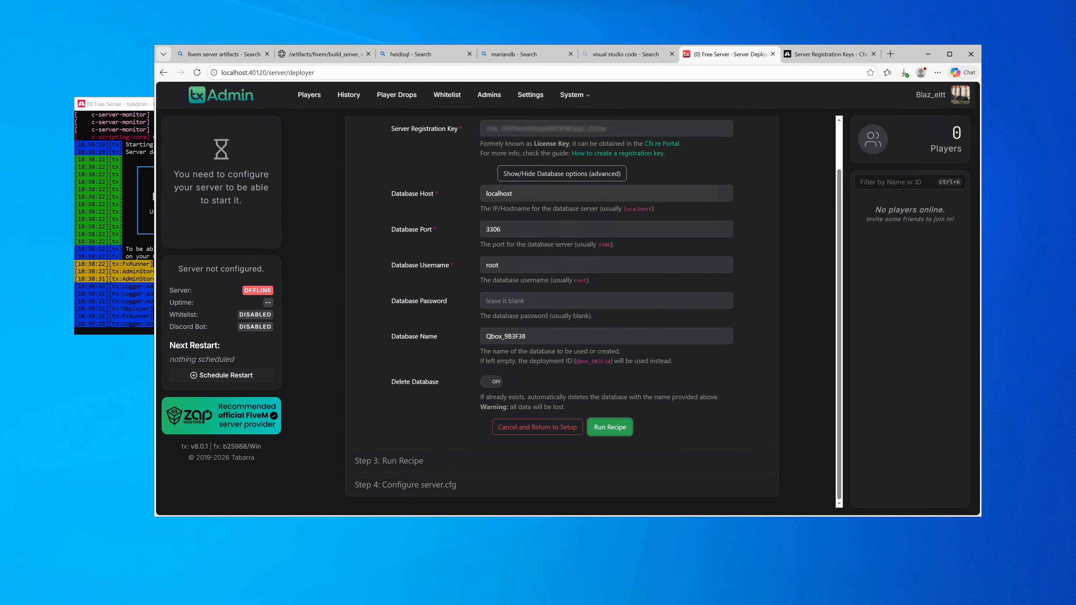
left_click(605, 300)
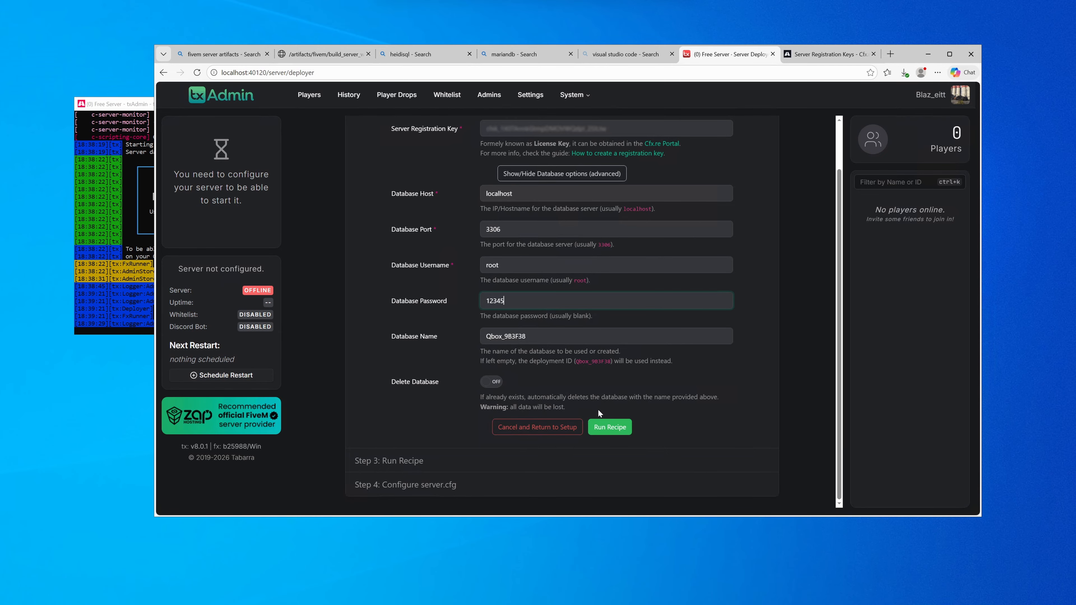
left_click(604, 425)
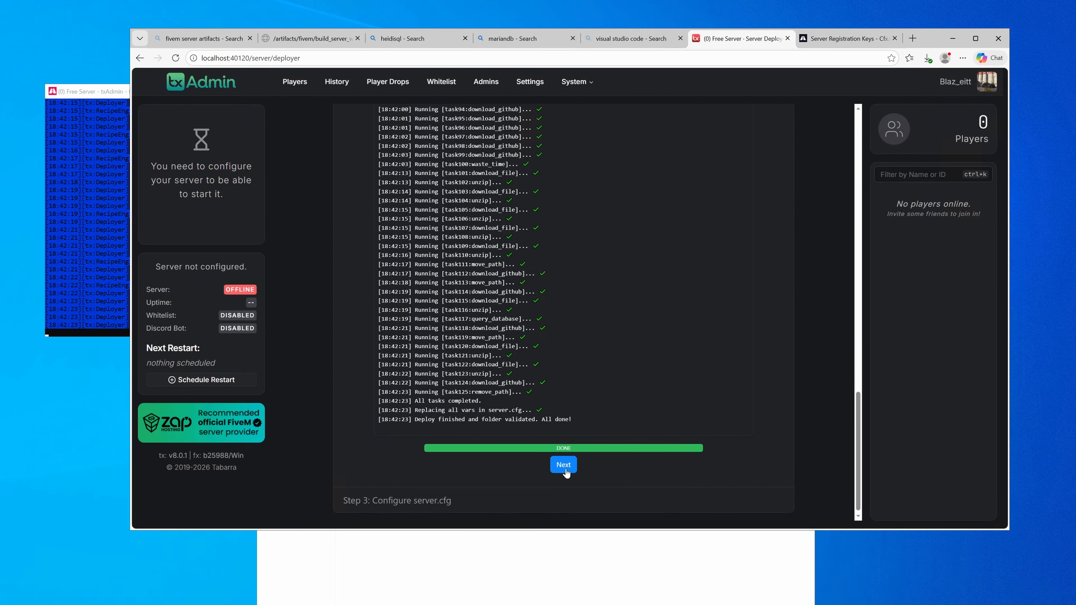
Step: Look over the server.cfg configuration of the deployed recipe, and save and run the server
left_click(563, 465)
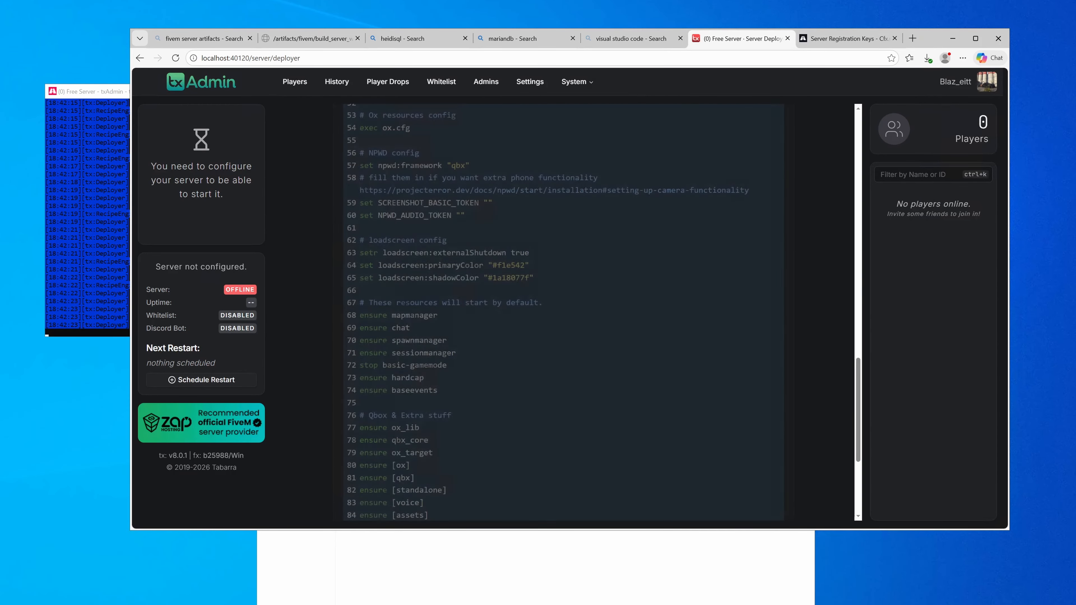
scroll(564, 312, "up", 3)
scroll(564, 312, "down", 5)
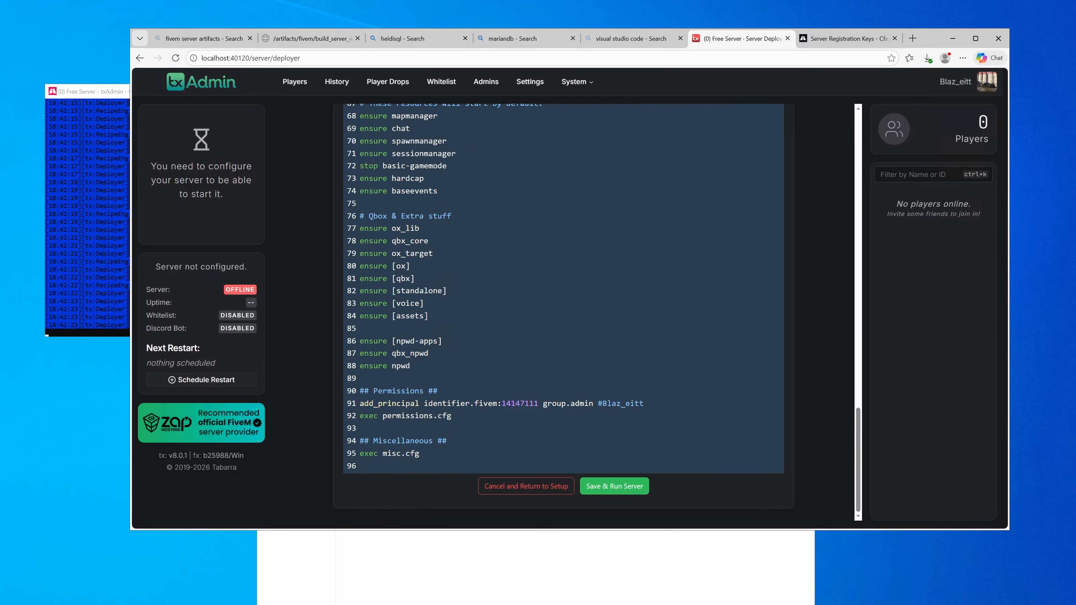
left_click(615, 486)
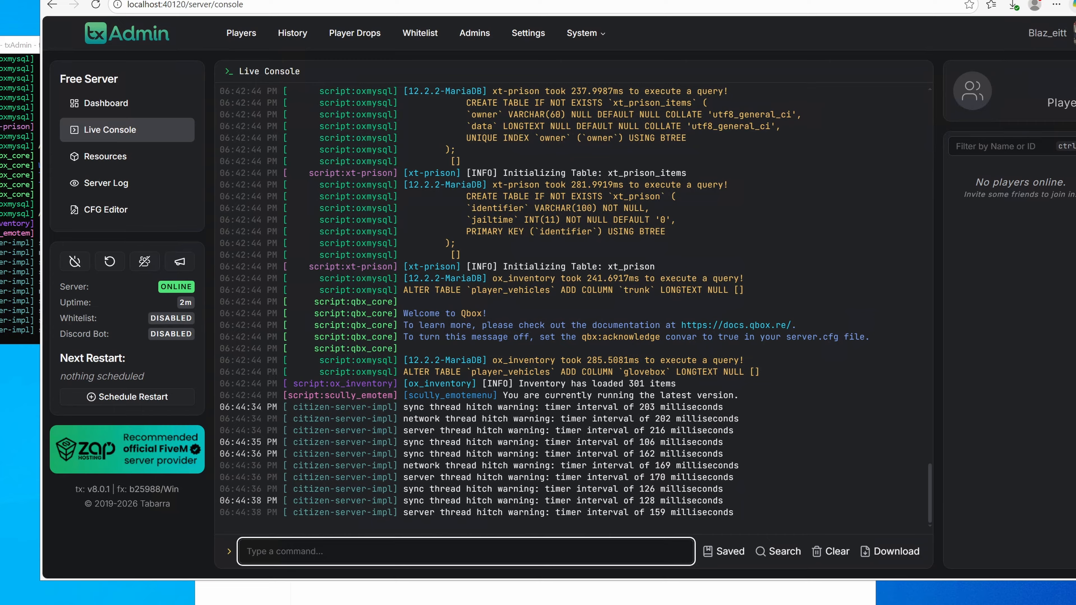
Step: Search Windows for "fire" and open the Inbound Rules in Windows Defender Firewall's advanced settings
key("super")
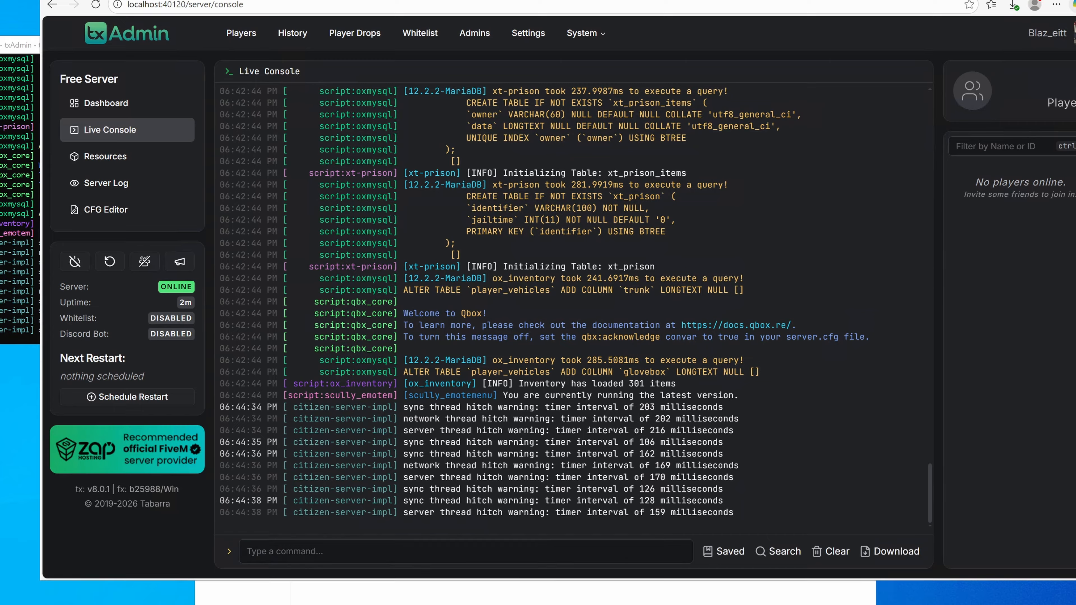
type("f")
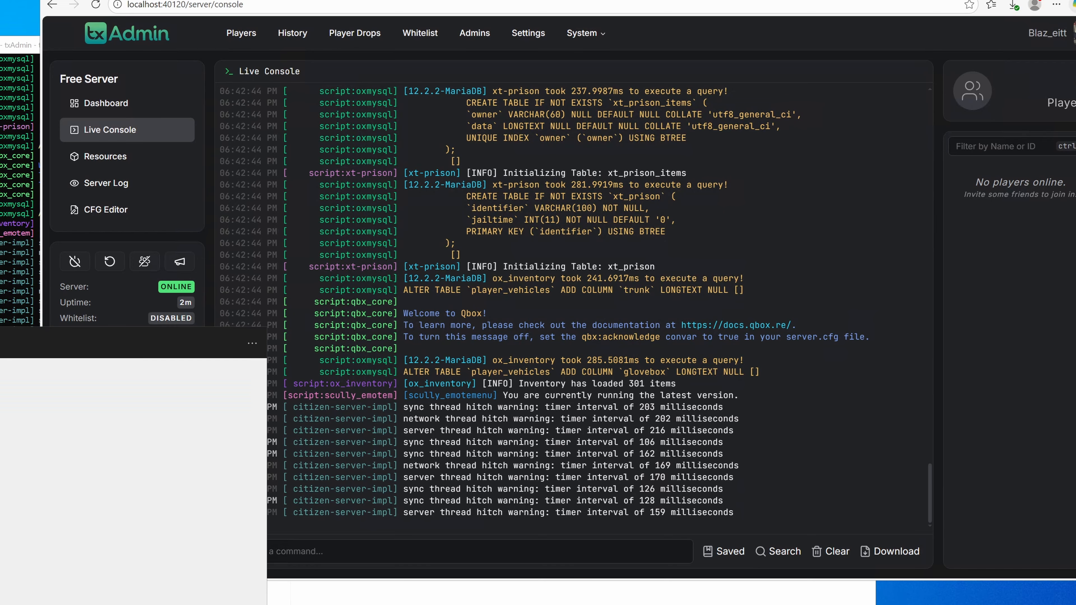
key("BackSpace")
type("fire")
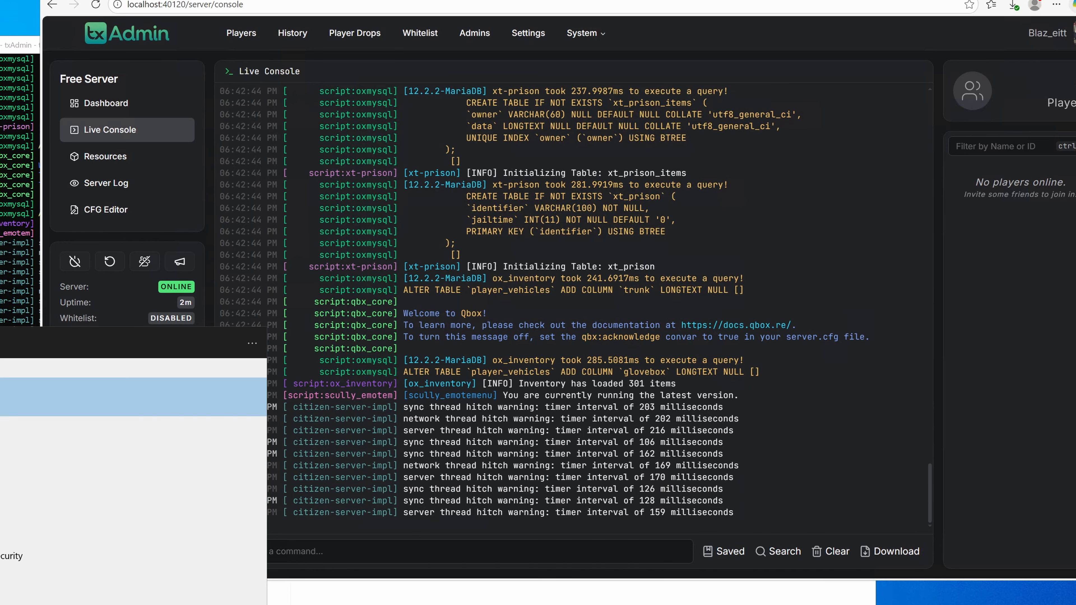
key("Return")
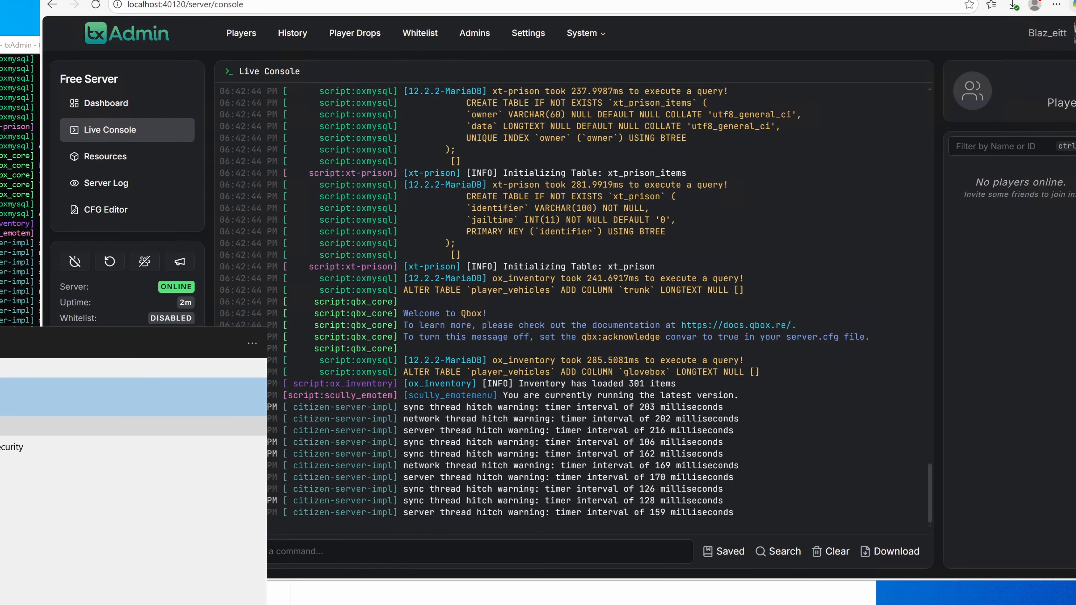
left_click(8, 396)
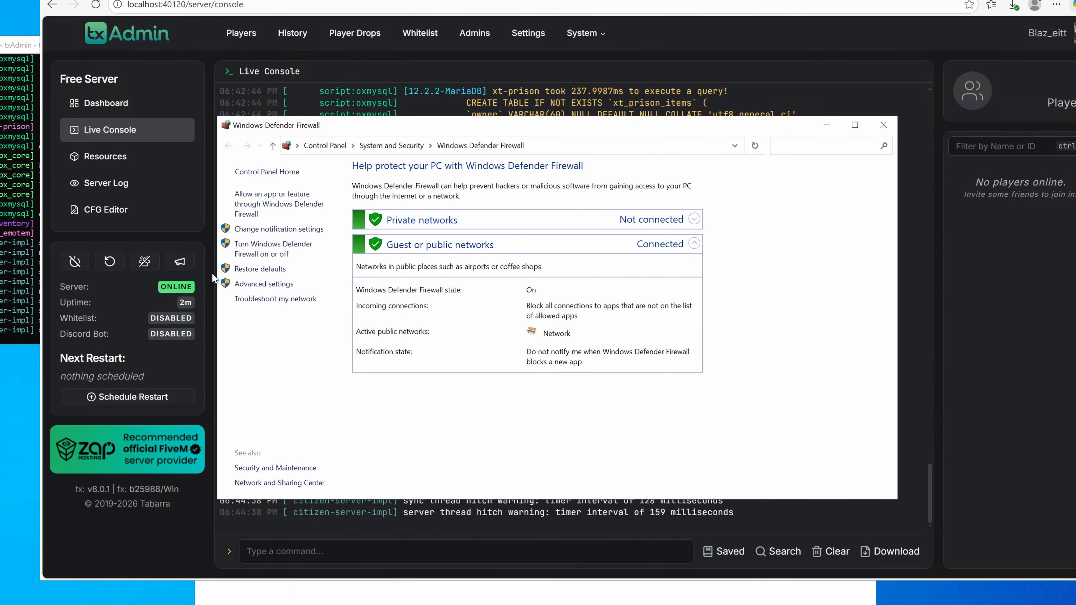
left_click(263, 284)
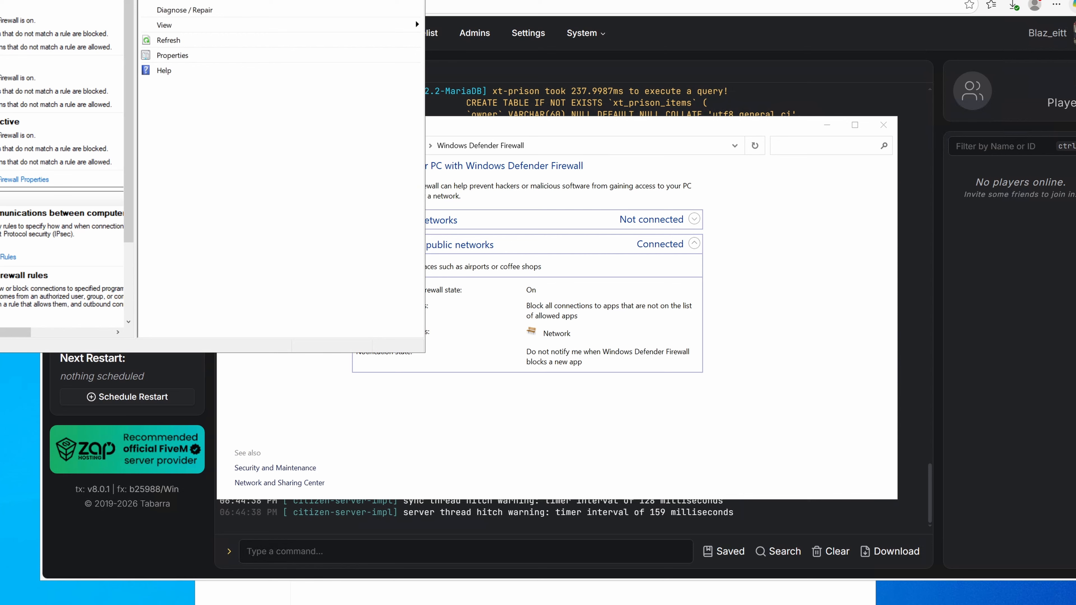
left_click(0, 0)
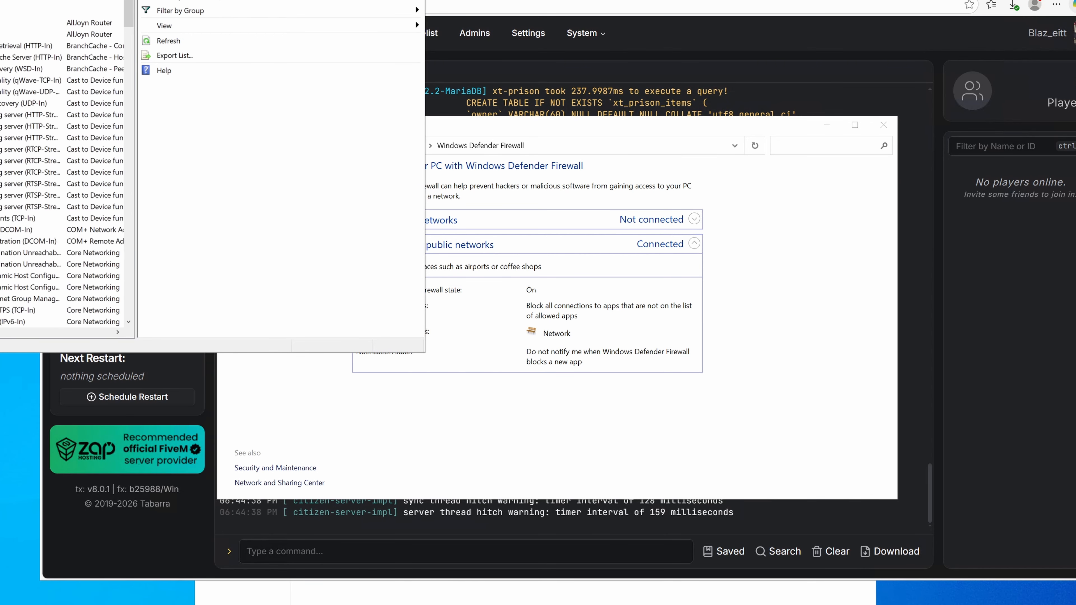
left_click(0, 0)
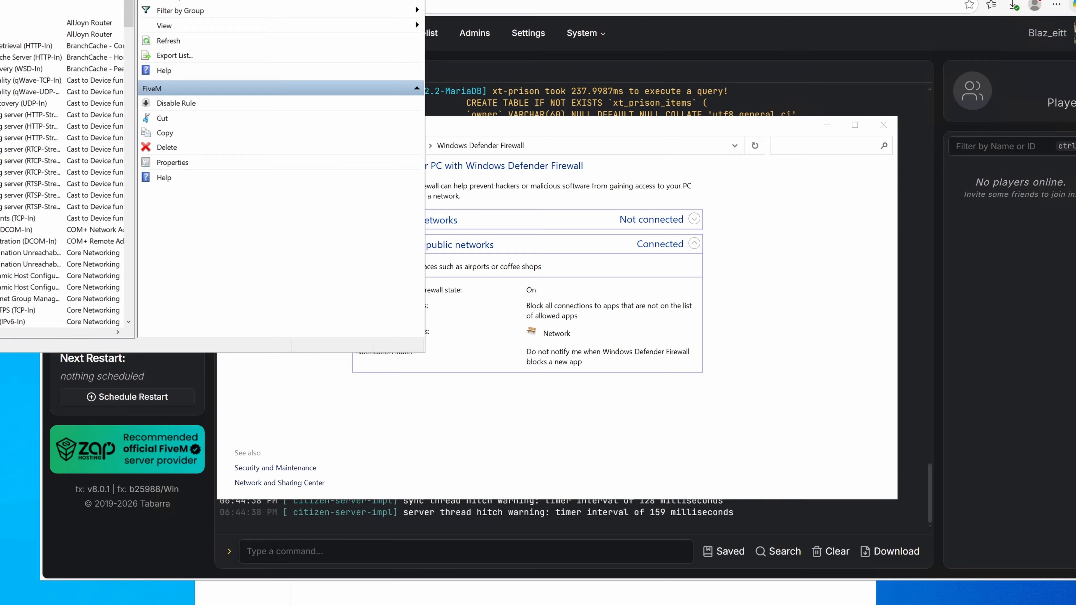
left_click(170, 0)
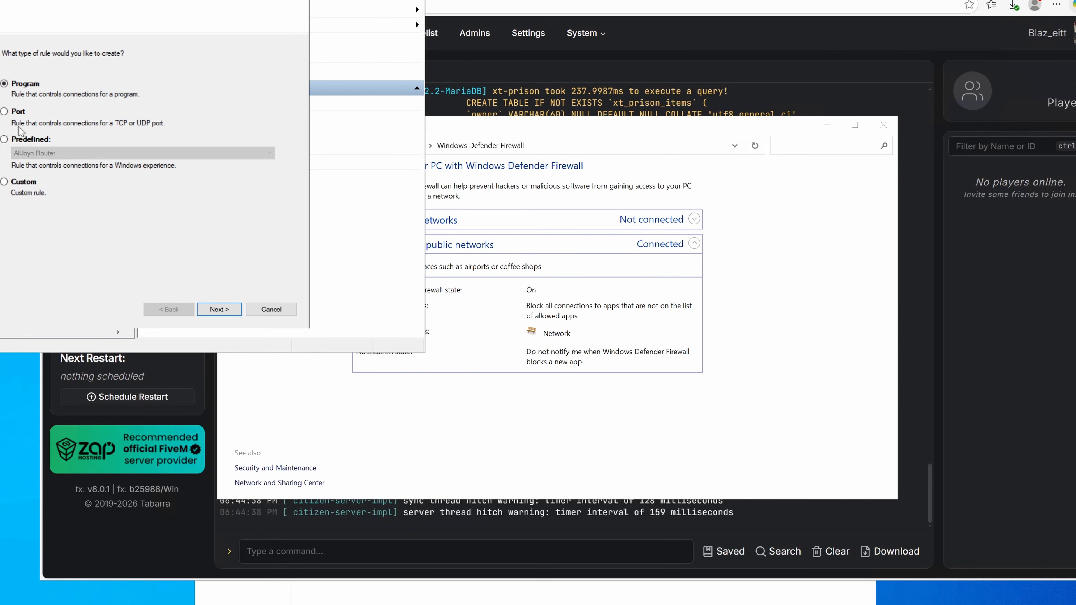
left_click(5, 113)
left_click(219, 309)
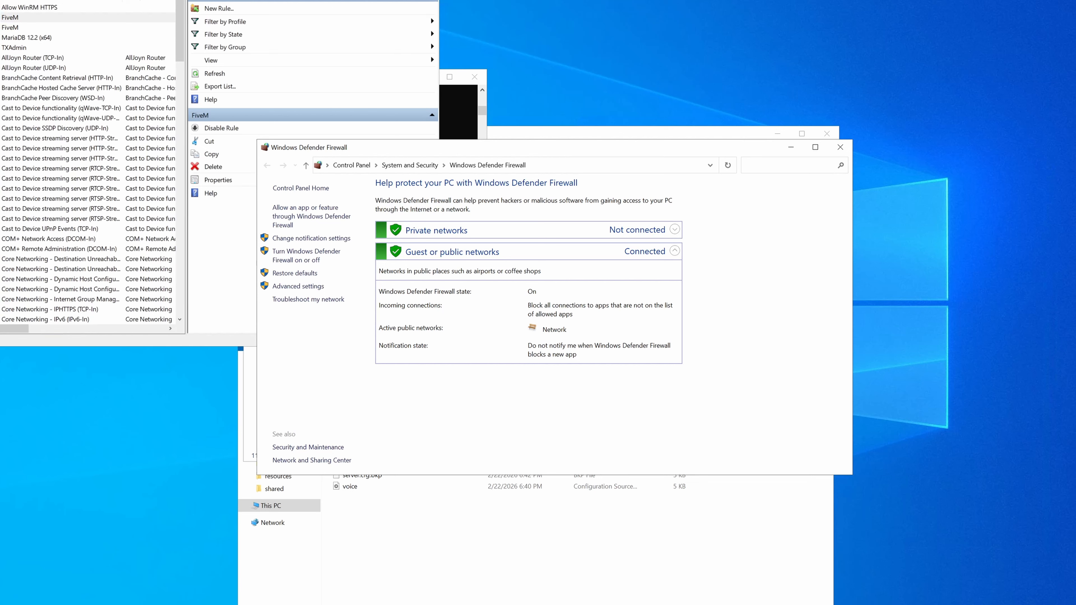
Step: Start a new inbound rule of type Port and define the specific local TCP port for the FiveM server
left_click(211, 9)
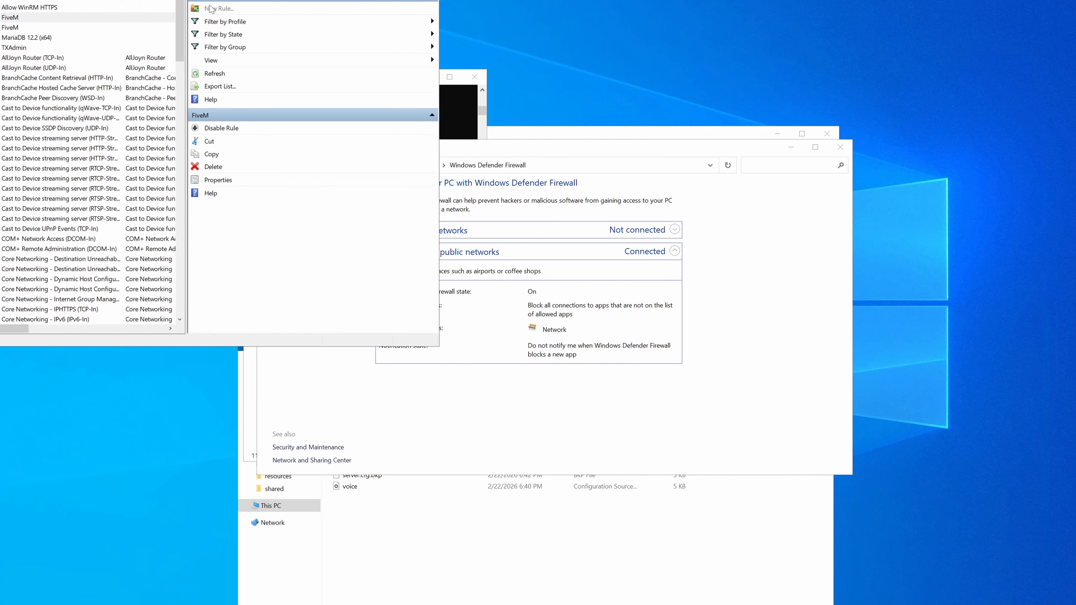
left_click(211, 9)
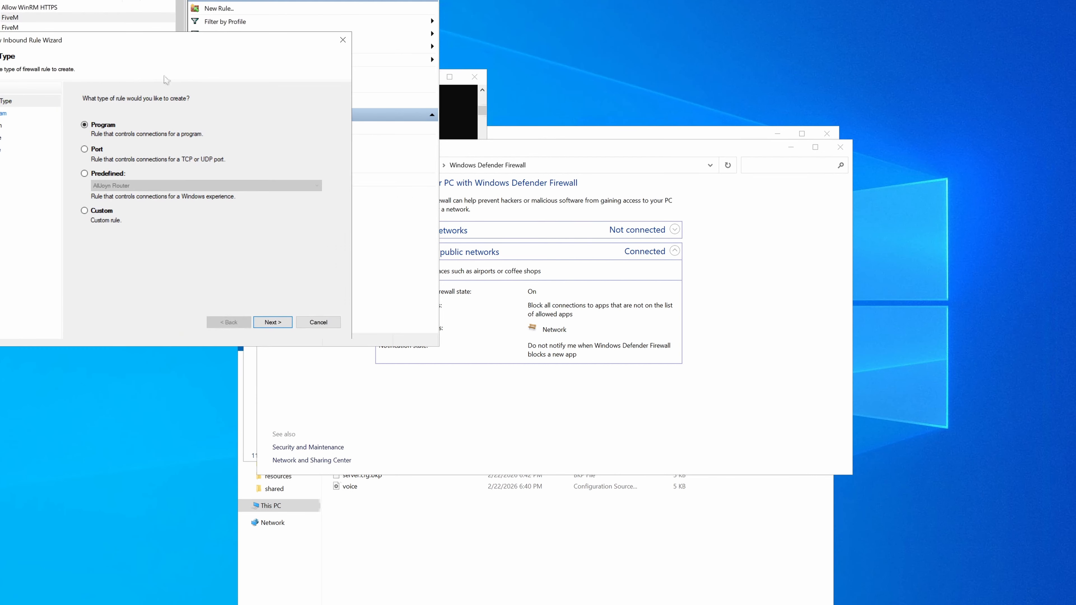
left_click(95, 149)
left_click(276, 321)
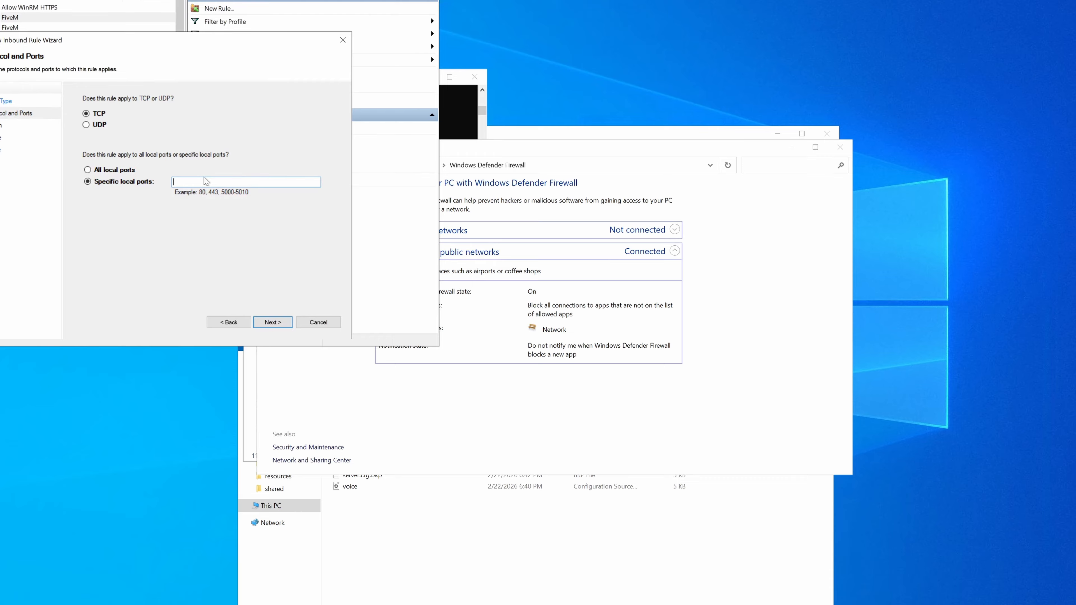
type("30120")
left_click(273, 322)
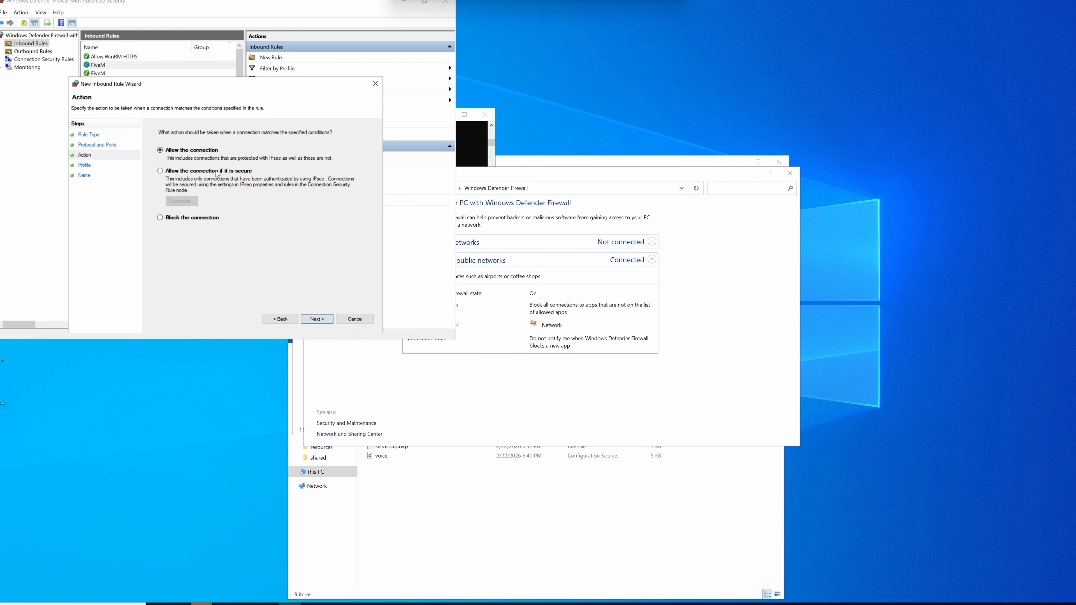
Step: Allow the connection on the Domain, Private and Public profiles and finish the inbound rule as FiveM
left_click(317, 319)
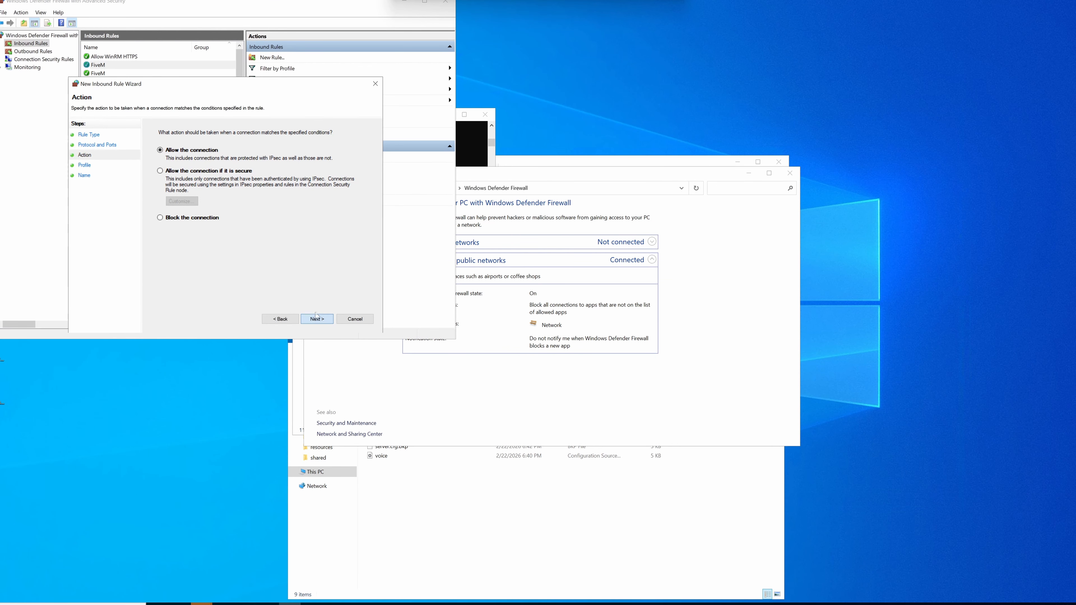
left_click(328, 325)
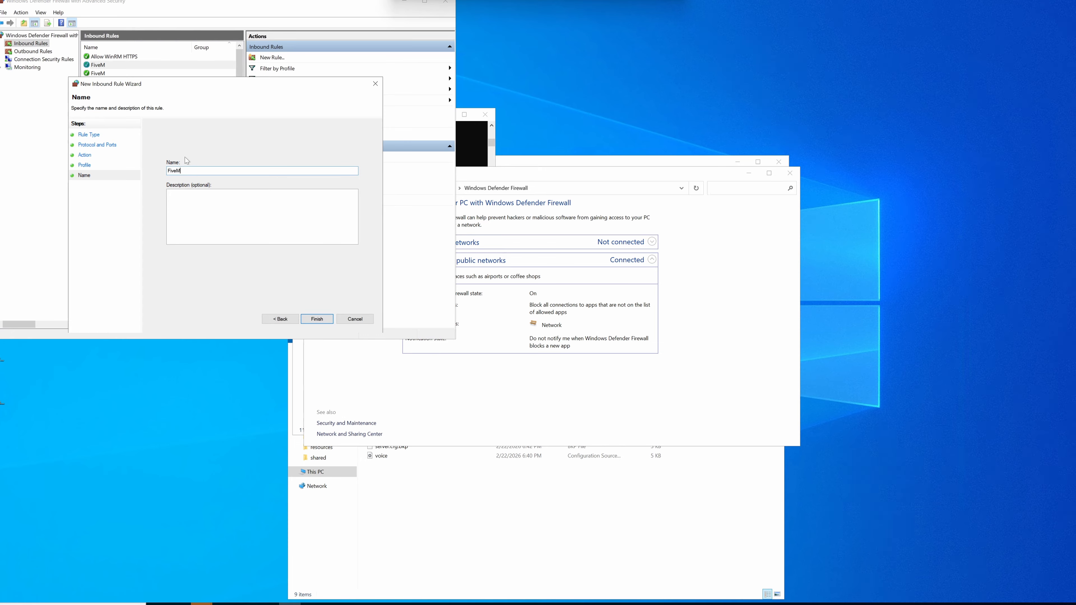
left_click(315, 319)
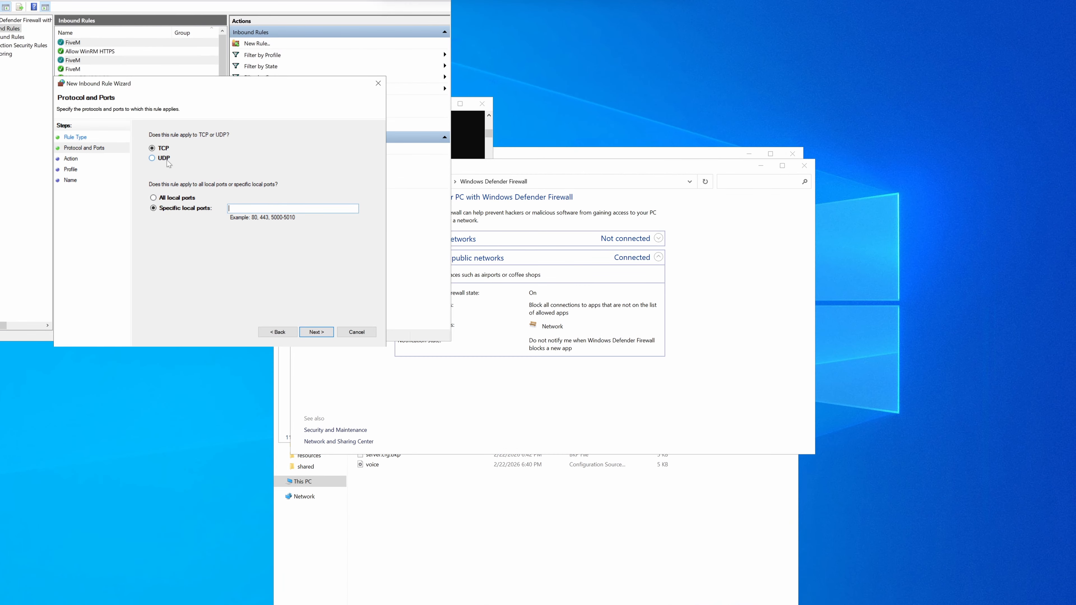
Step: Create an inbound rule named FiveM that allows the server's specific local UDP port on the Domain, Private and Public profiles
left_click(158, 157)
left_click(262, 208)
left_click(317, 332)
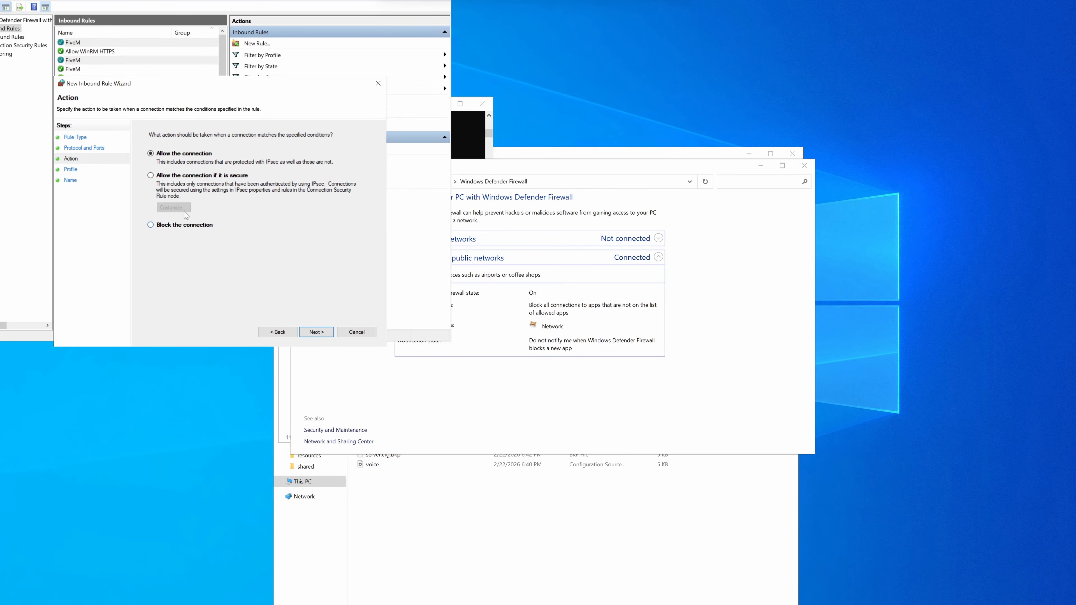
left_click(304, 335)
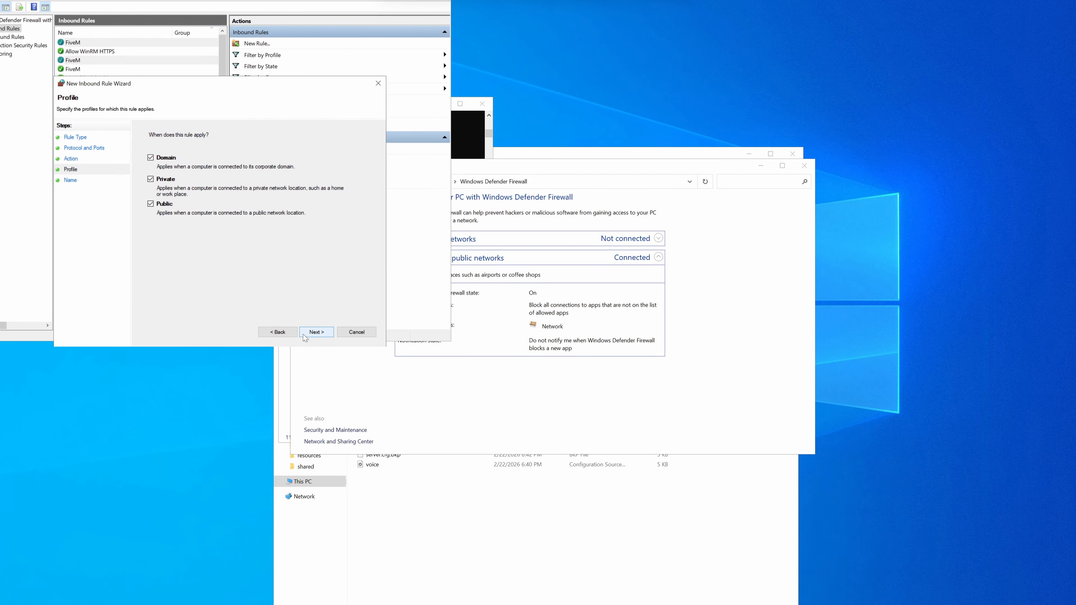
left_click(318, 334)
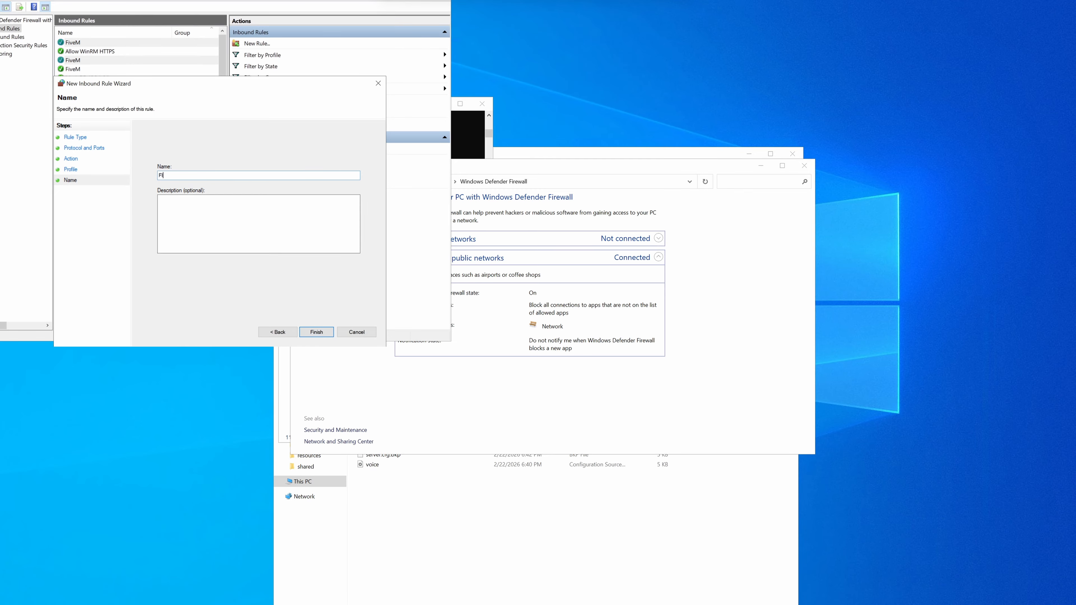
left_click(319, 333)
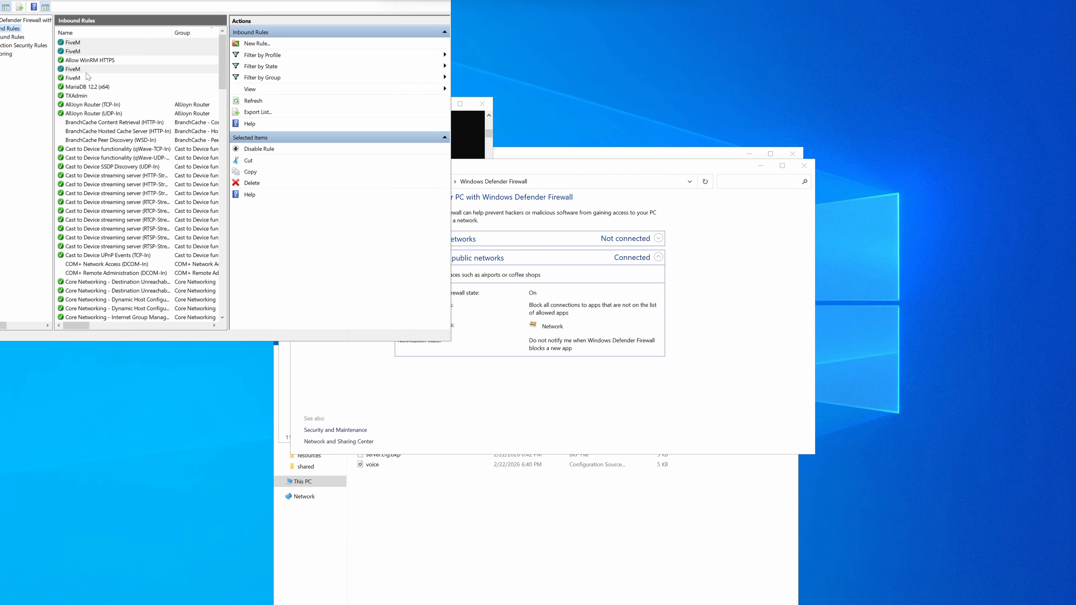
Step: Create an inbound port rule named TXAdmin that allows TCP port 40120 on the Domain, Private and Public profiles
left_click(255, 44)
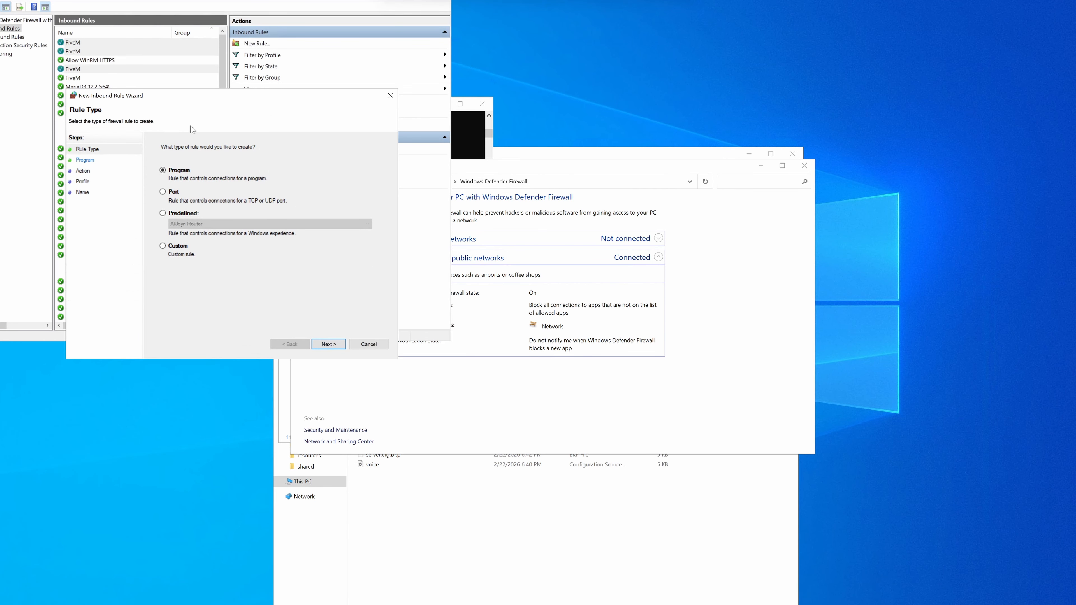
left_click(163, 192)
left_click(330, 344)
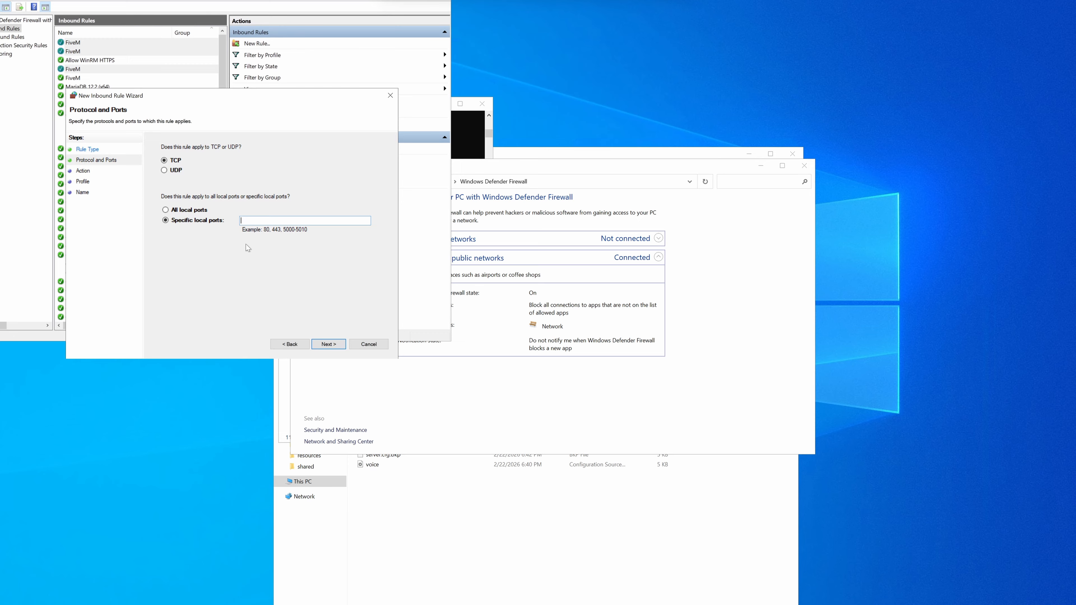
type("40120")
left_click(330, 344)
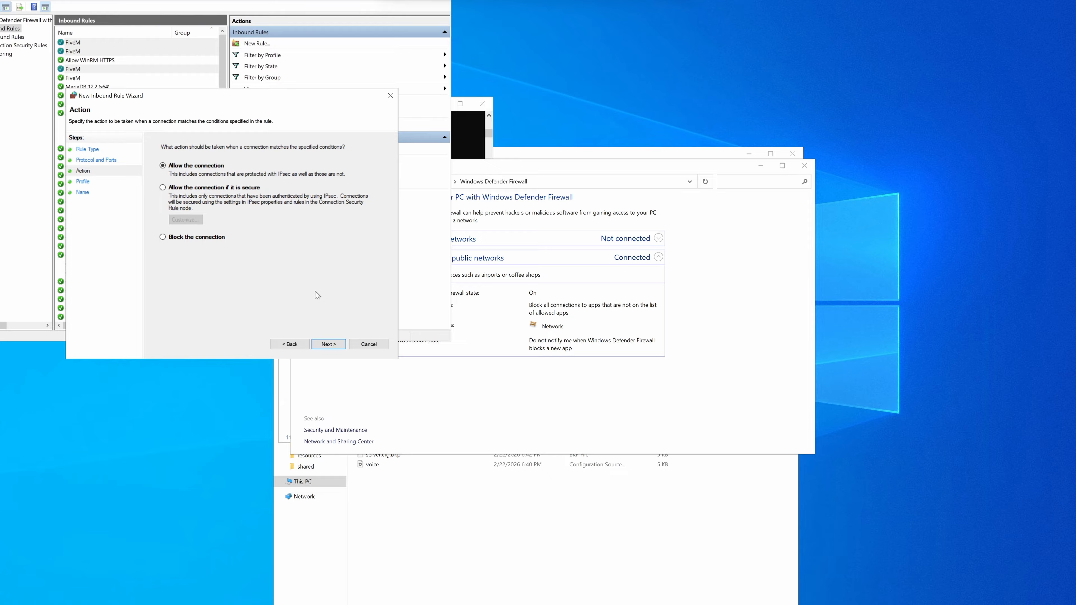
left_click(321, 344)
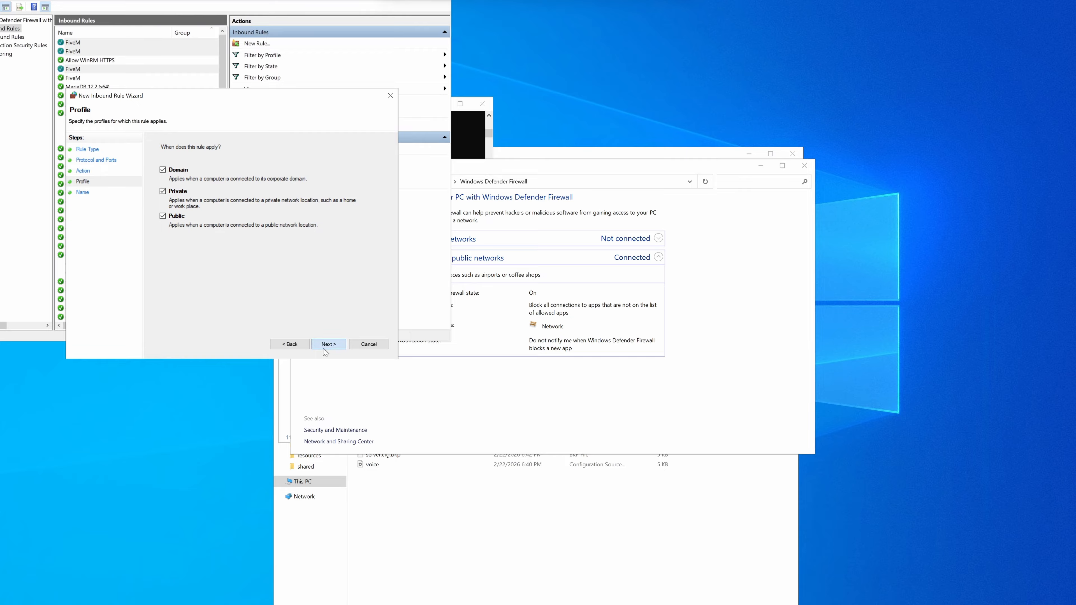
left_click(321, 344)
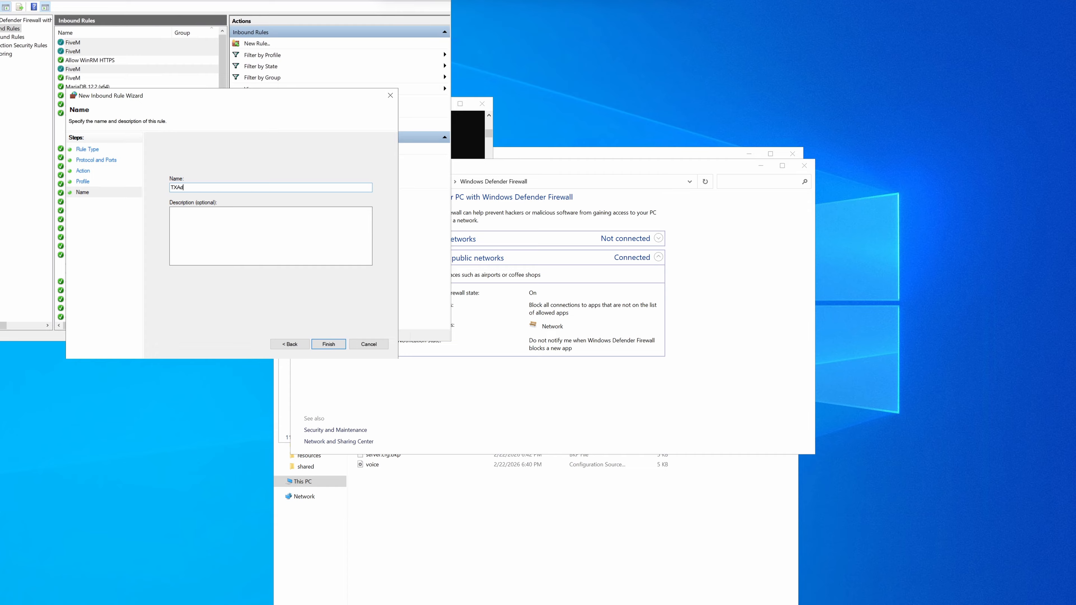
key("Return")
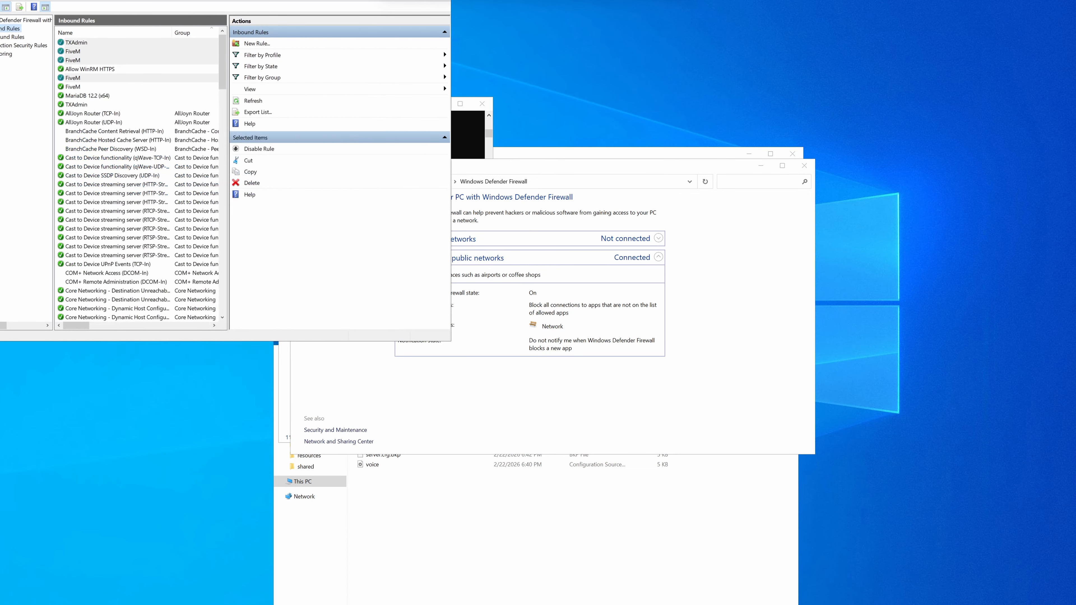
Step: View the firewall's Outbound Rules list and put the firewall windows away
left_click(12, 37)
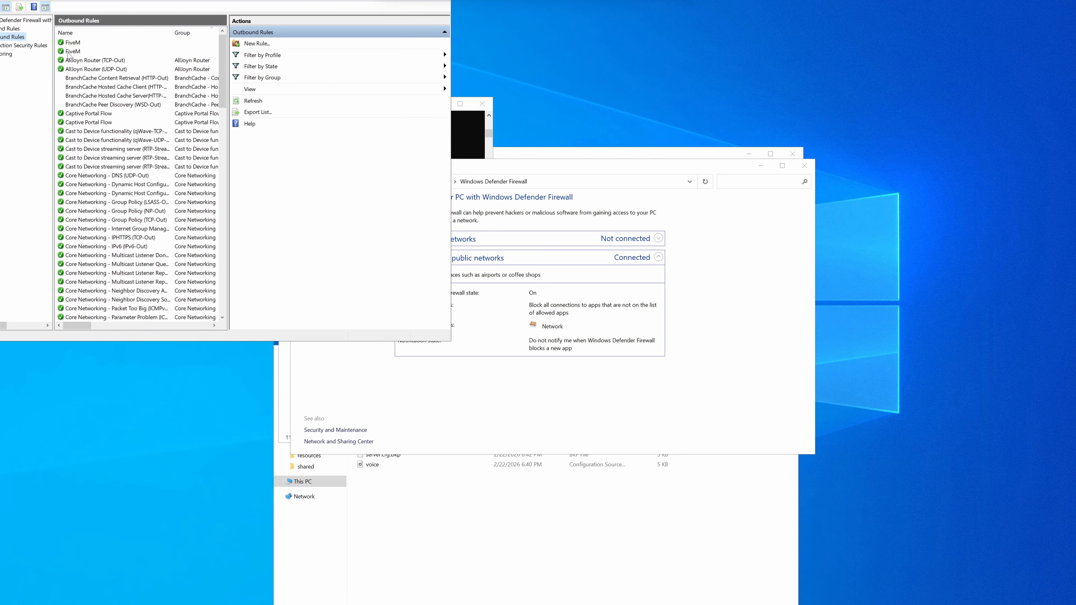
left_click(392, 0)
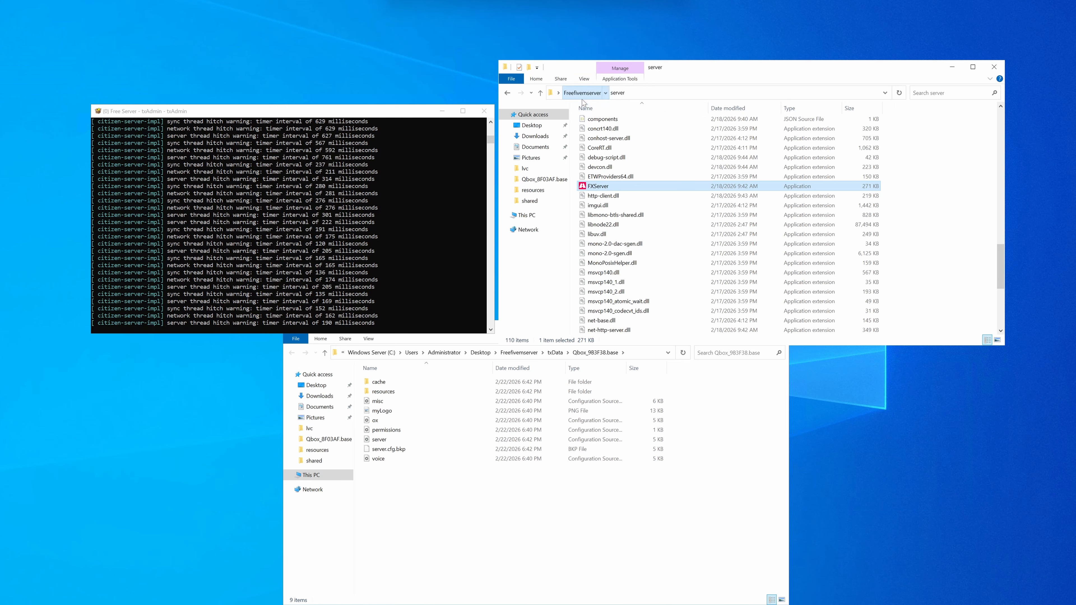
Step: Open the server configuration file from the Qbox_9B3F38.base folder inside Freefivemserver's txData
left_click(583, 94)
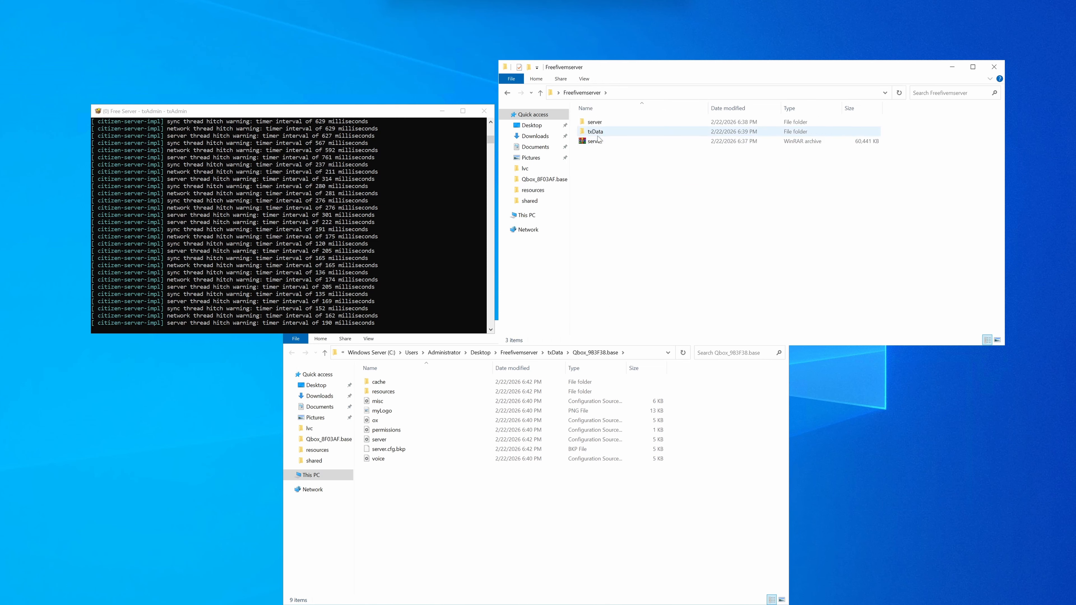
double_click(595, 132)
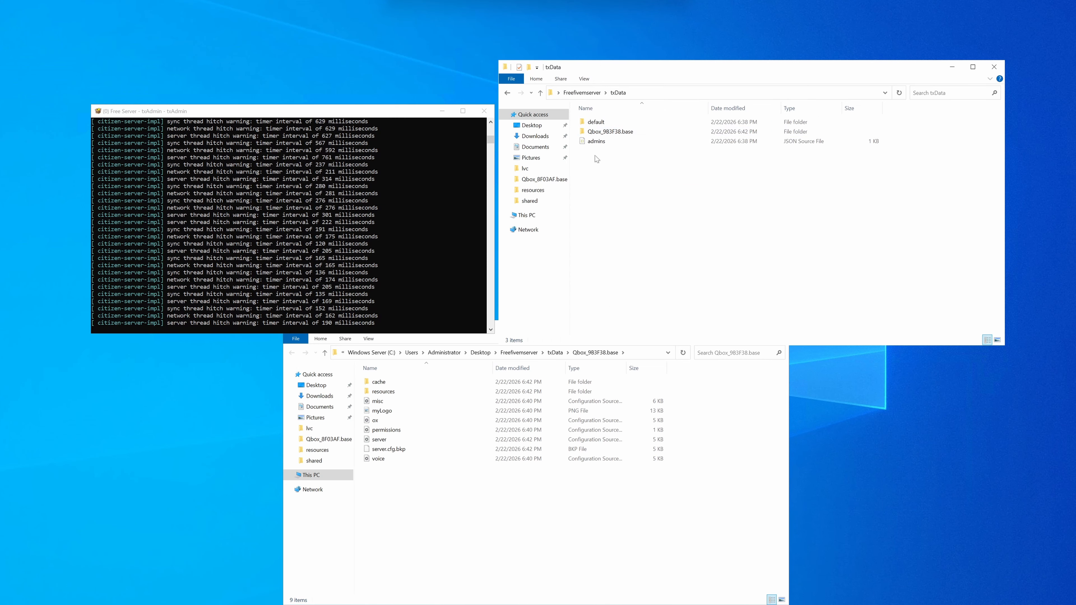
double_click(596, 135)
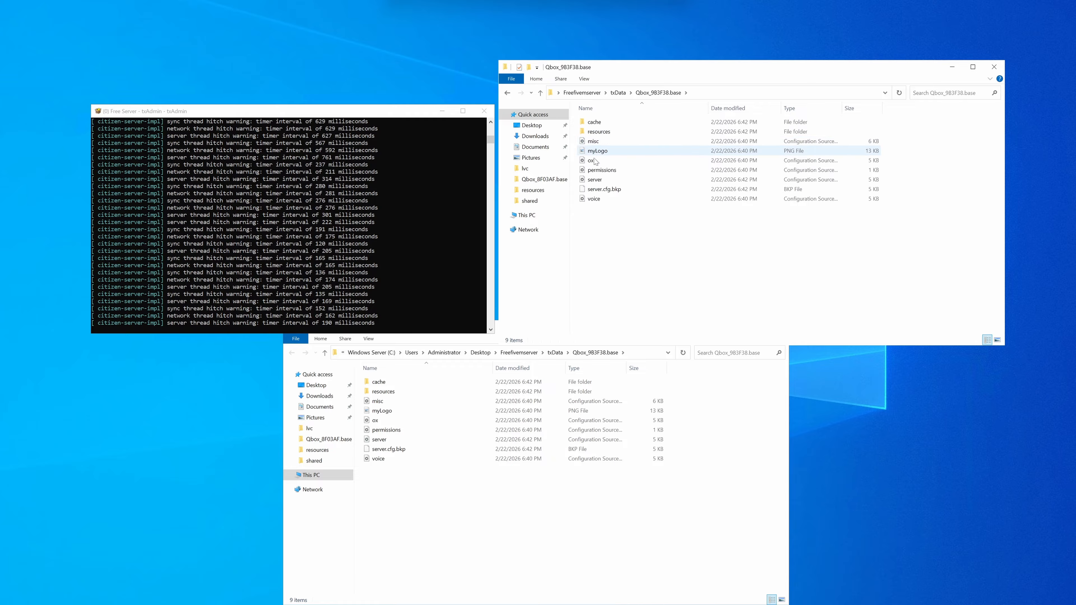
double_click(595, 180)
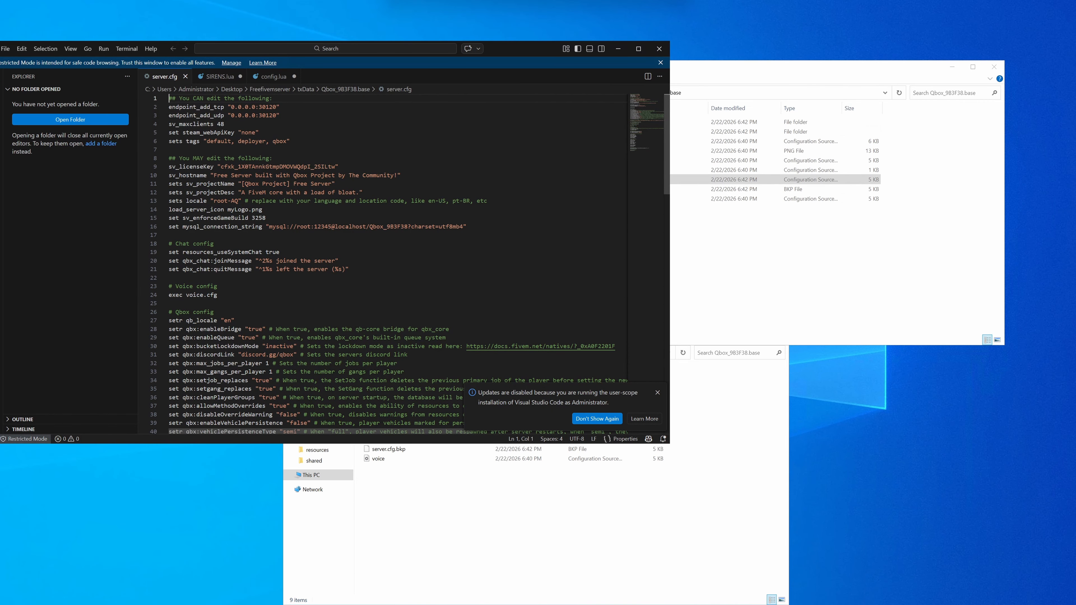
Step: Set sv_projectName in server.cfg to "BlazeittPlayserver" and save the file
left_click_drag(241, 183, 333, 184)
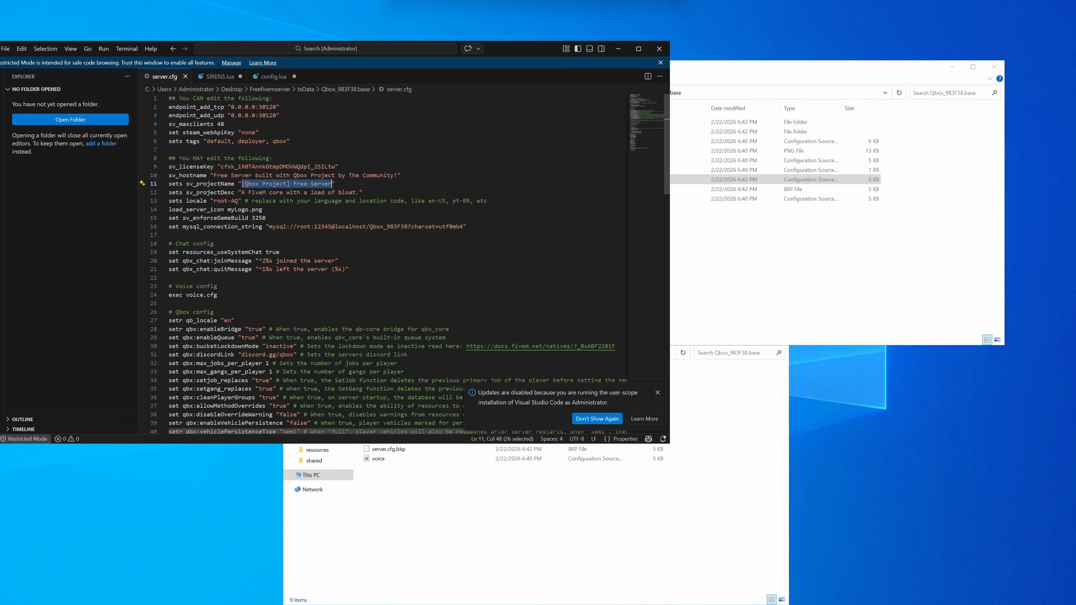
type("Blazeitt")
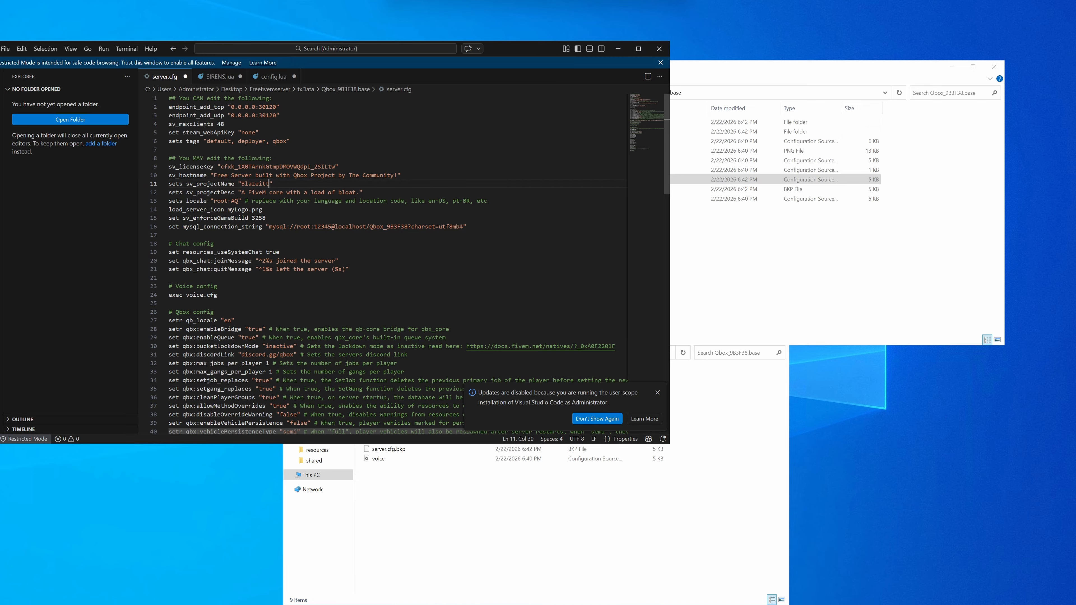
type("Playser")
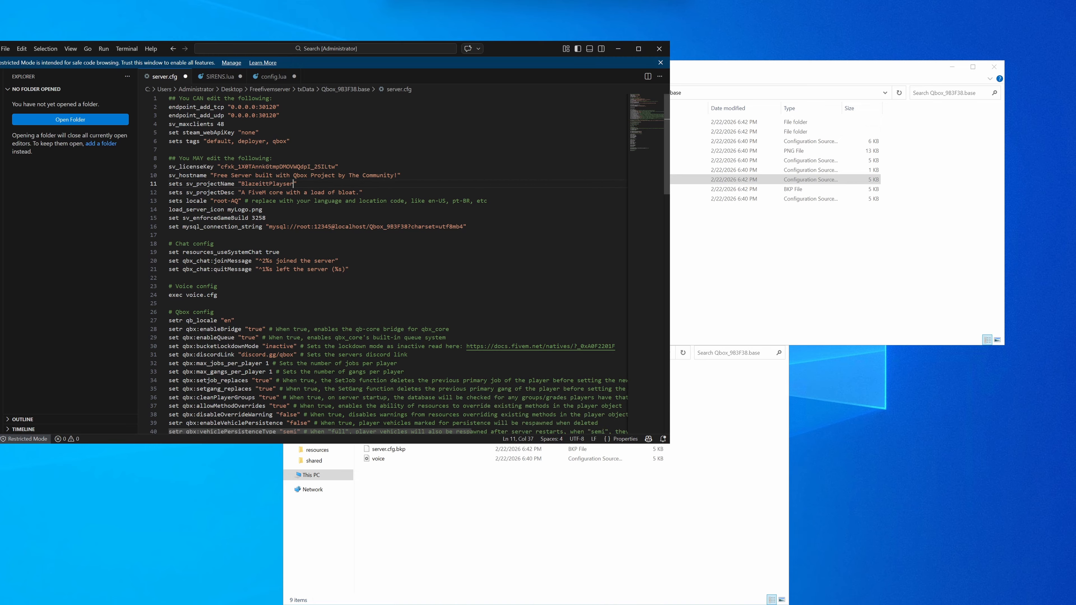
type("ver")
left_click(5, 48)
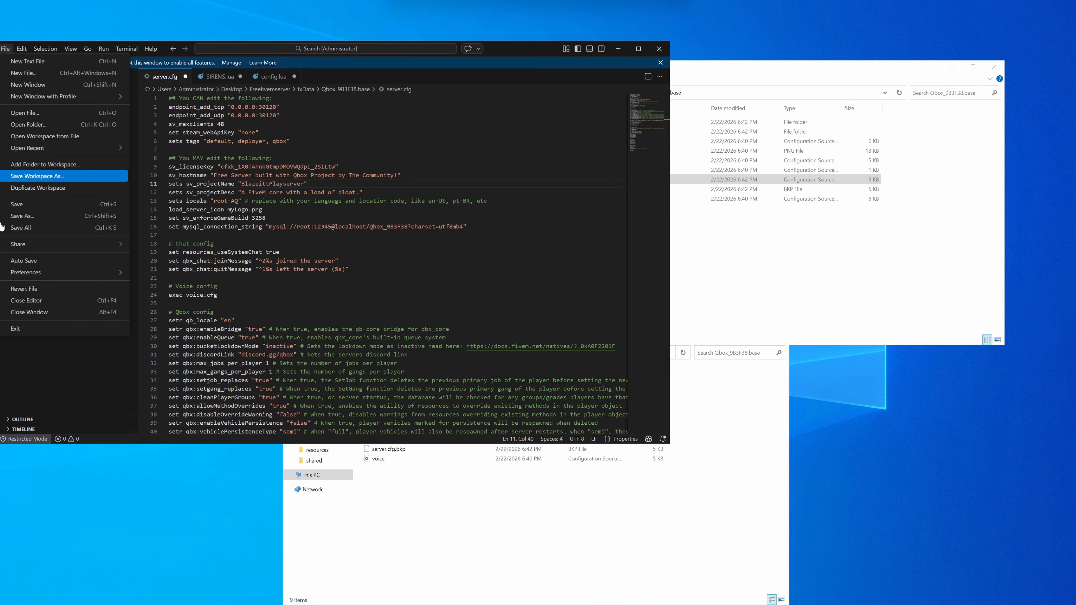
left_click(5, 204)
Step: Switch to Microsoft Edge, open the local txAdmin page in a new tab and restart the server
left_click(547, 604)
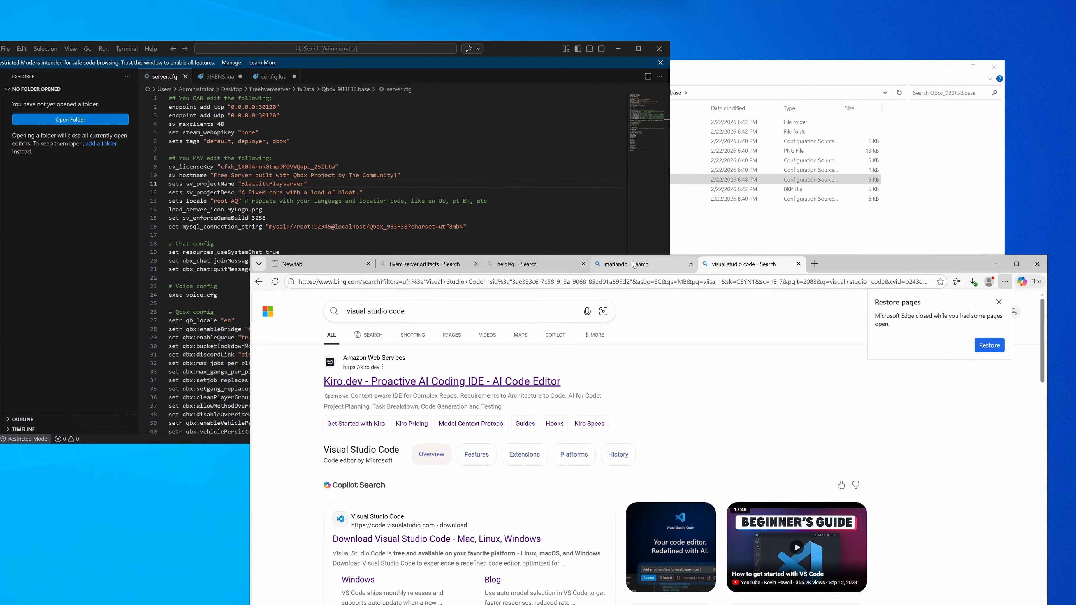
left_click_drag(838, 264, 779, 193)
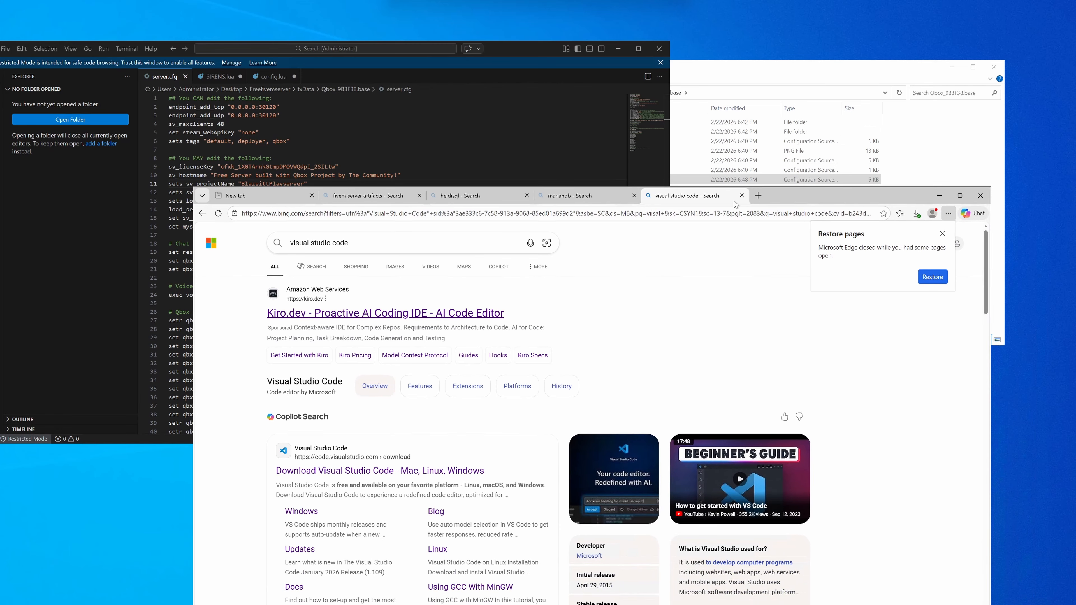
mouse_move(172, 604)
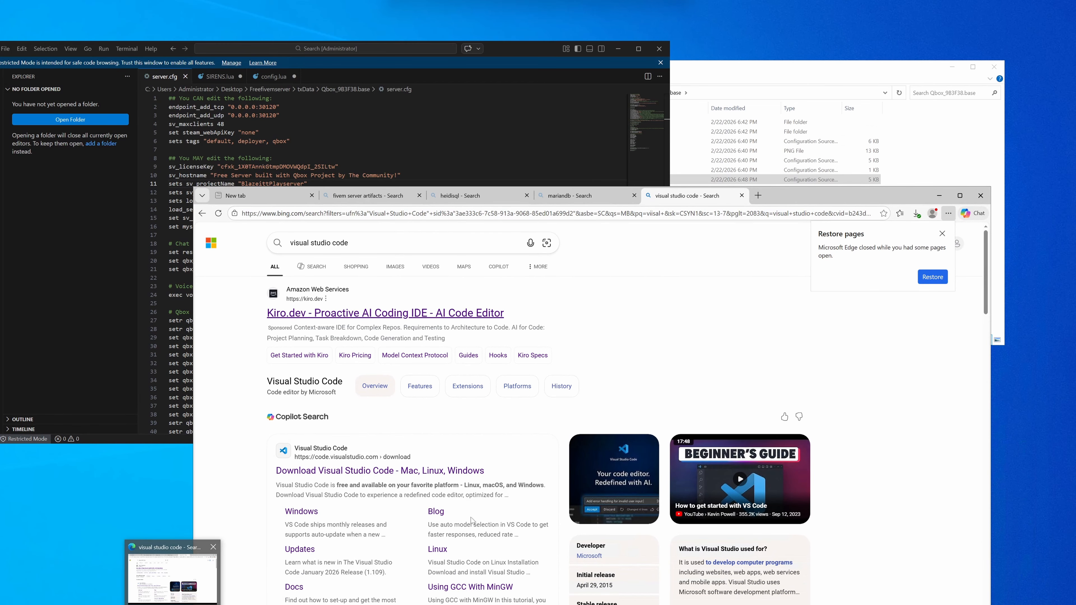
left_click(753, 198)
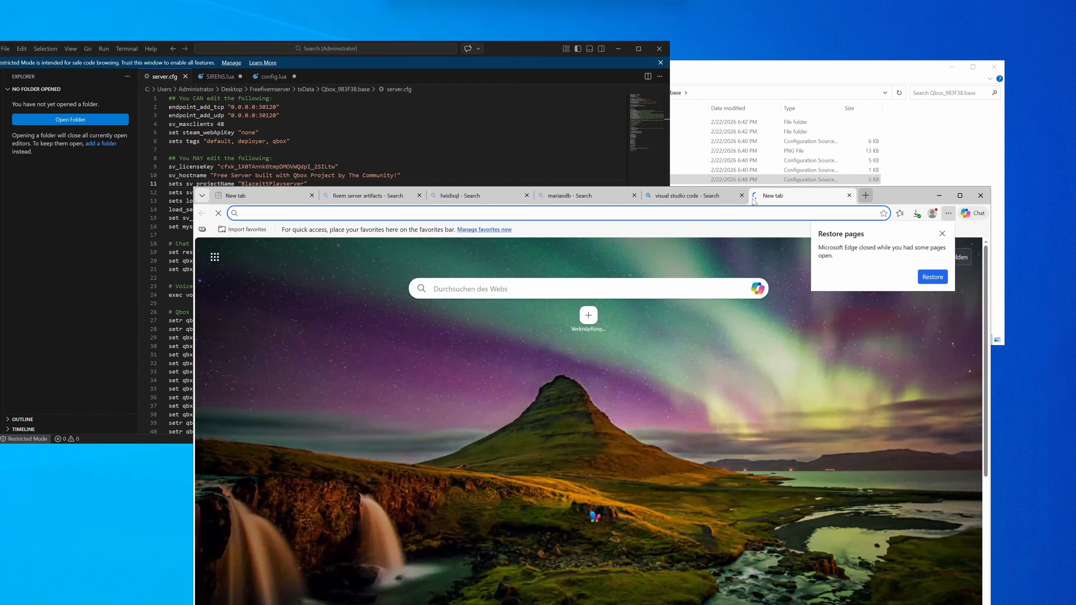
type("tx")
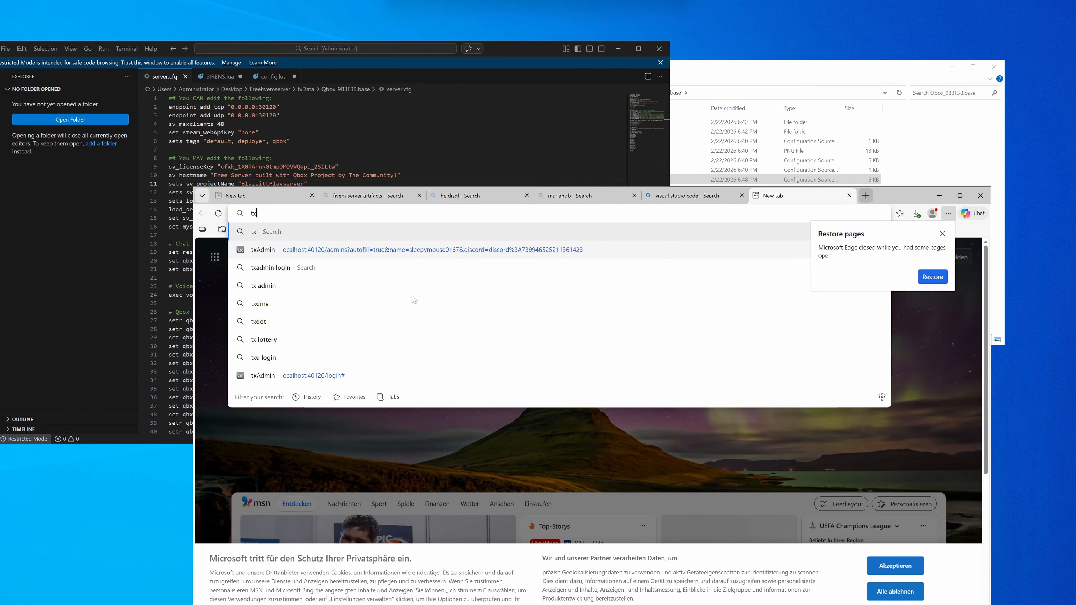
left_click(314, 249)
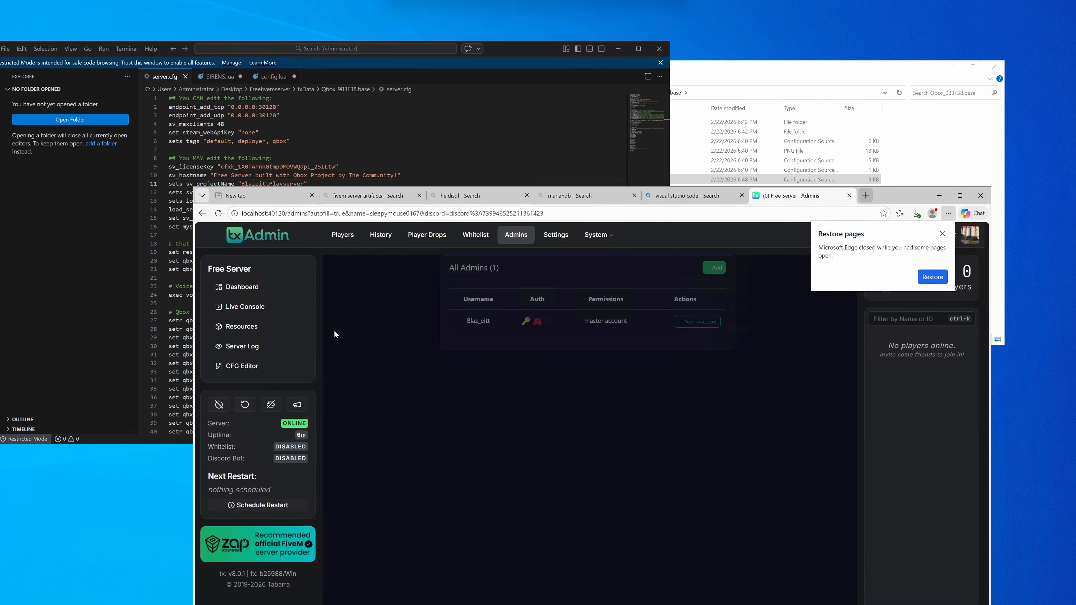
left_click(688, 279)
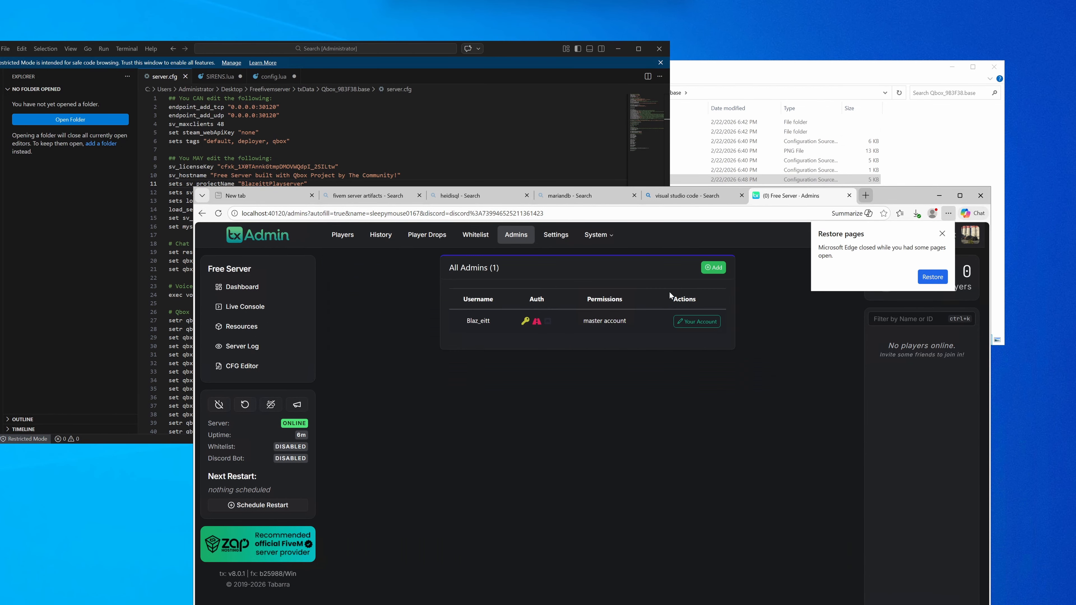
left_click(247, 405)
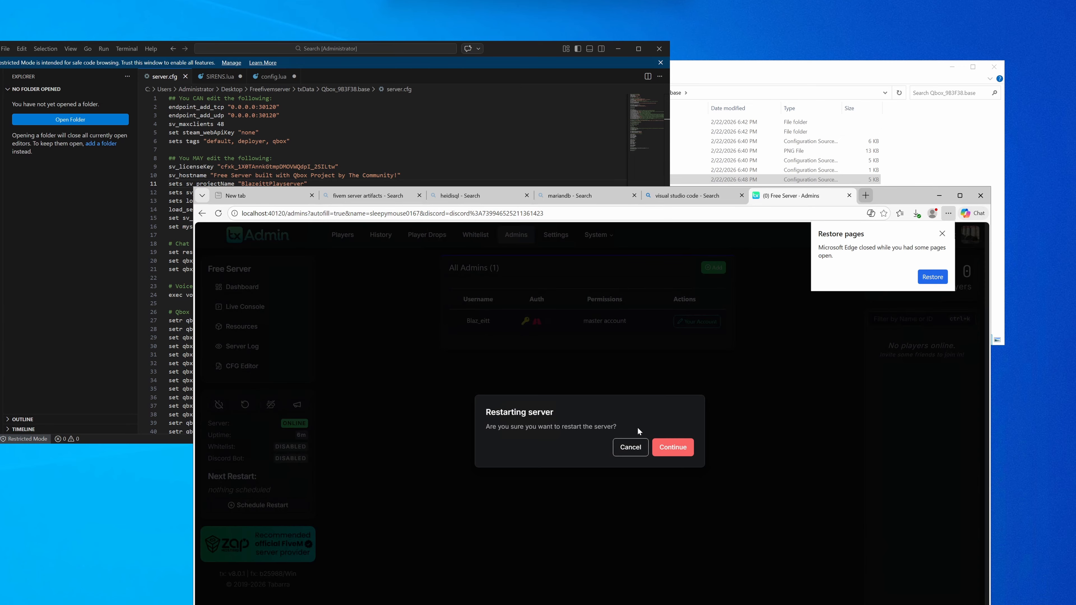
left_click(676, 450)
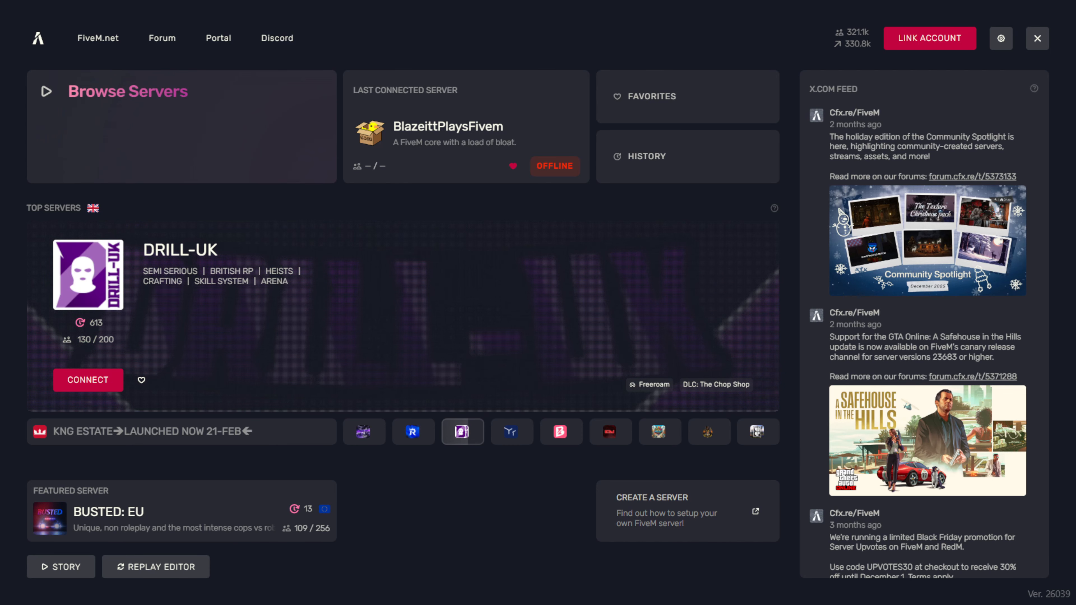
Step: Switch to FiveM, search the server browser for "Blazeittp" and open the BlazeittPlayserver details page
left_click(181, 91)
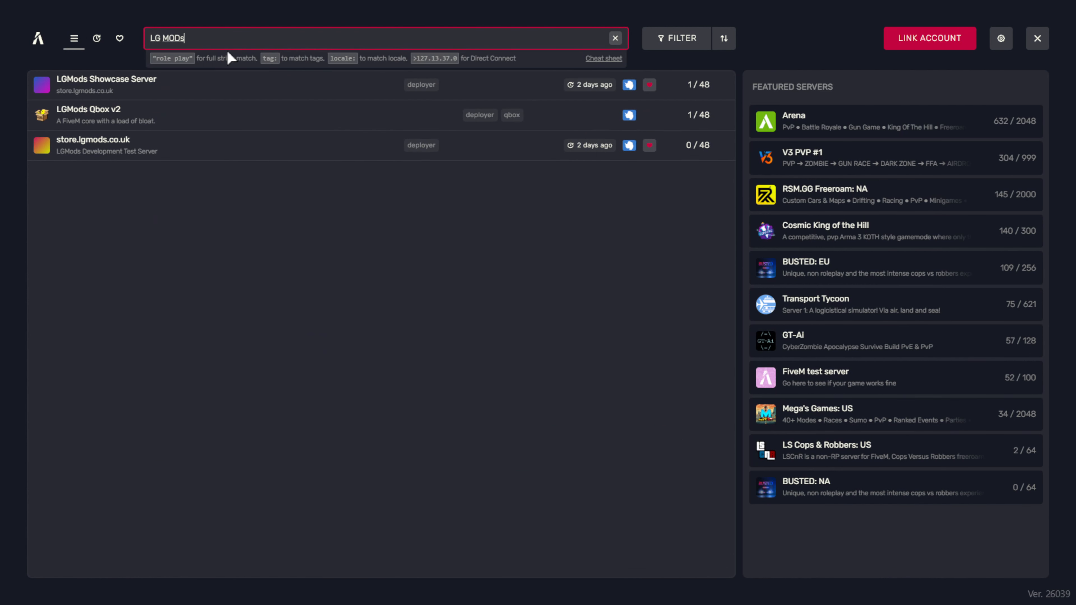
key("BackSpace")
key("BackSpace")
key("BackSpace")
key("BackSpace")
key("BackSpace")
key("BackSpace")
key("BackSpace")
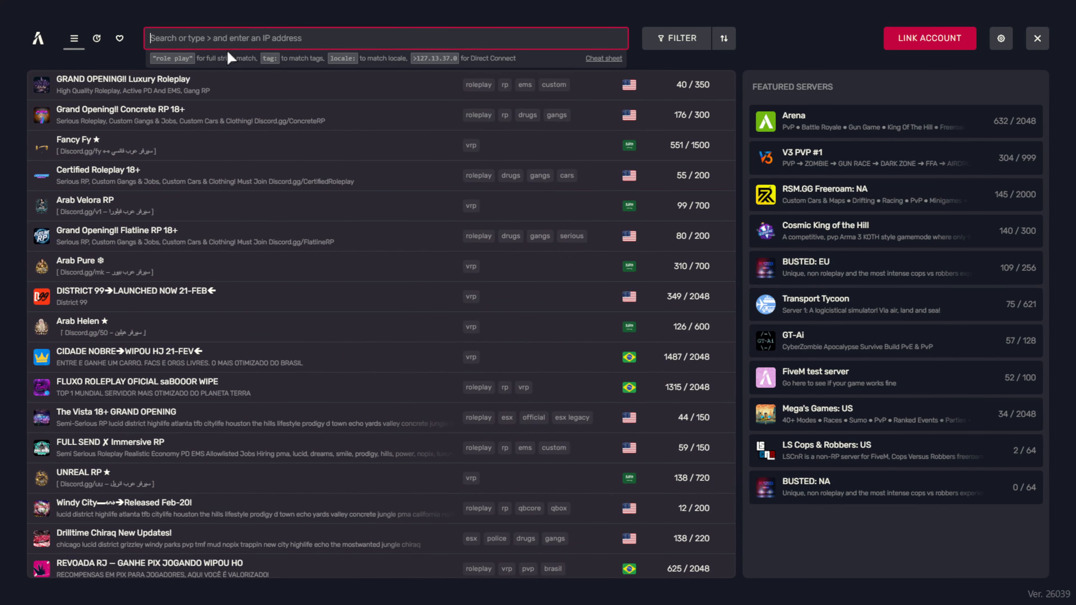
type("Blazritt")
key("BackSpace")
key("BackSpace")
key("BackSpace")
key("BackSpace")
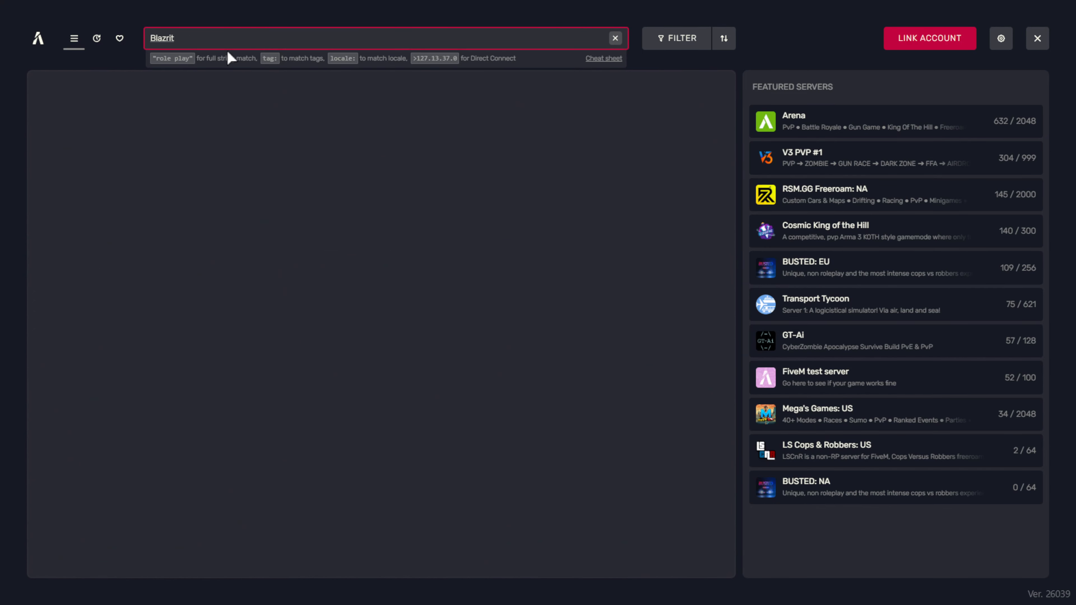
type("eittp")
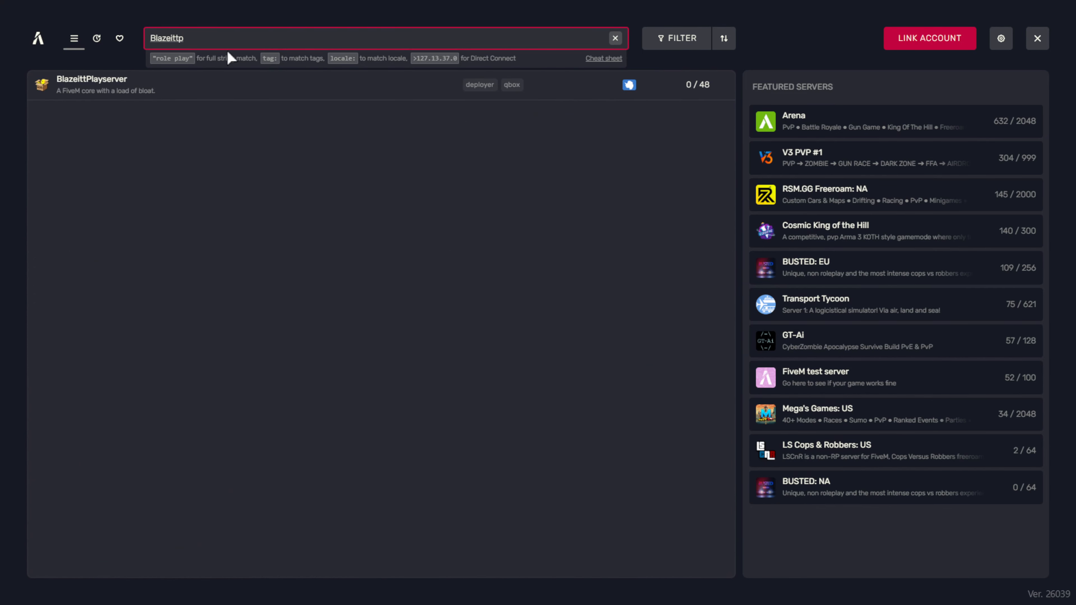
left_click(175, 97)
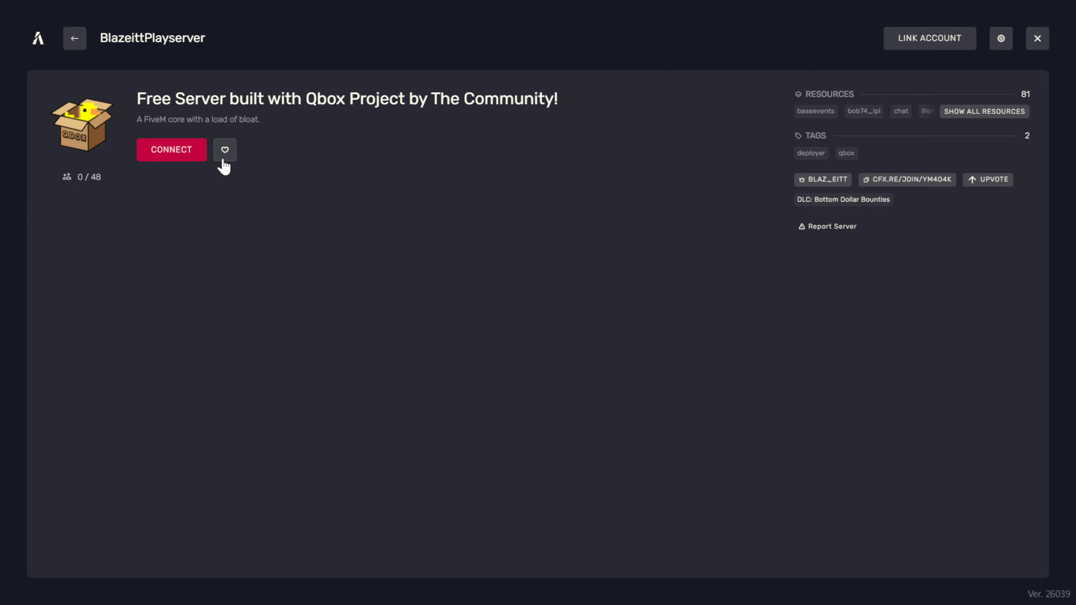
Step: Connect to BlazeittPlayserver and open the registration form for a new character
left_click(171, 154)
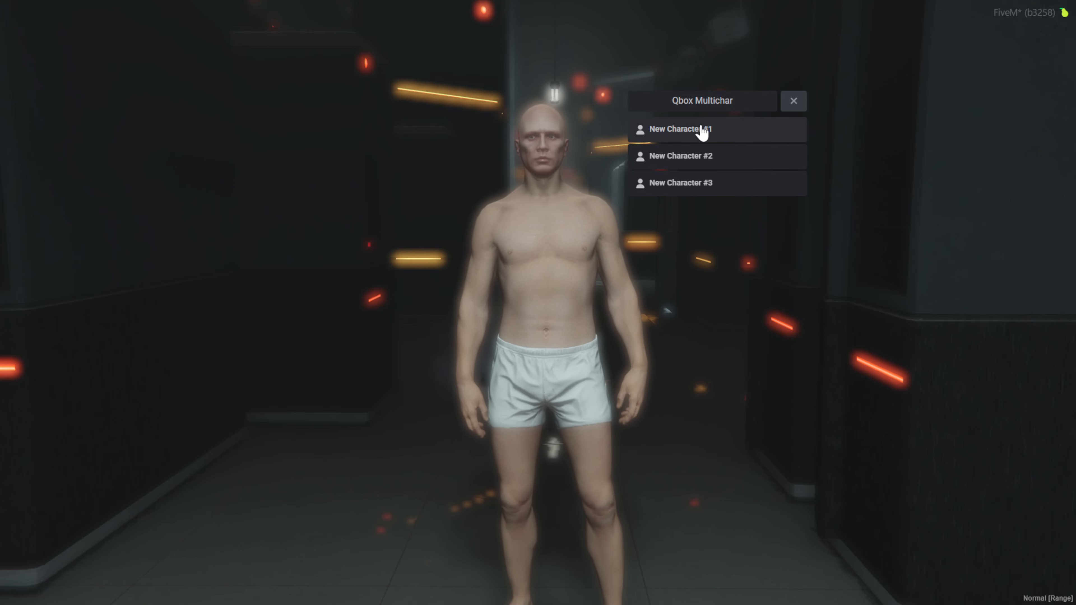
left_click(699, 131)
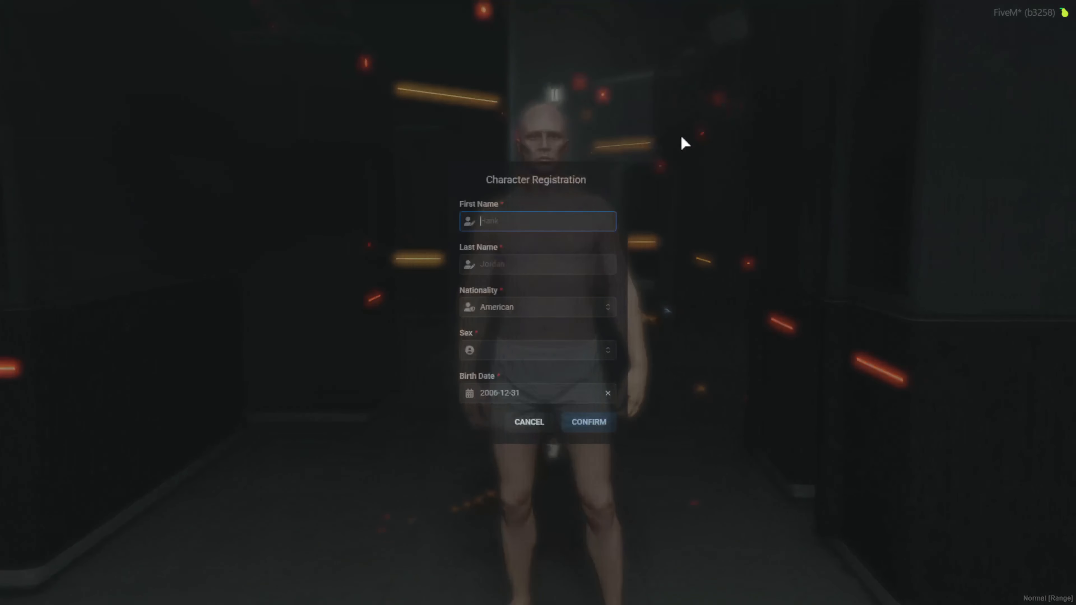
Step: Register the character with a first name, a last name and the sex Male, keeping the preset nationality and birth date
type("4234")
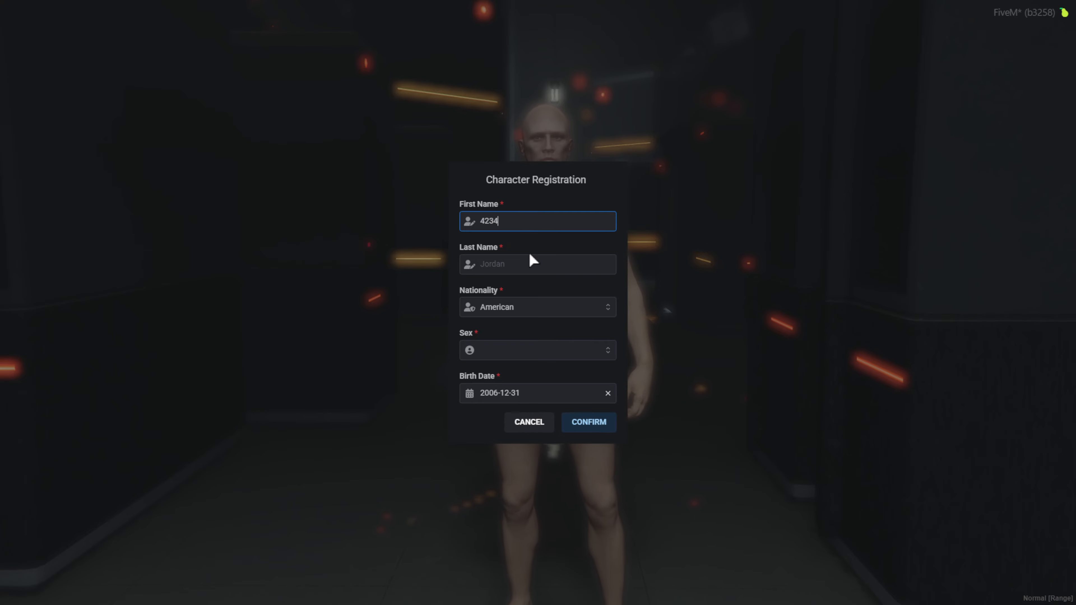
left_click(533, 259)
type("42342")
left_click(545, 351)
left_click(550, 377)
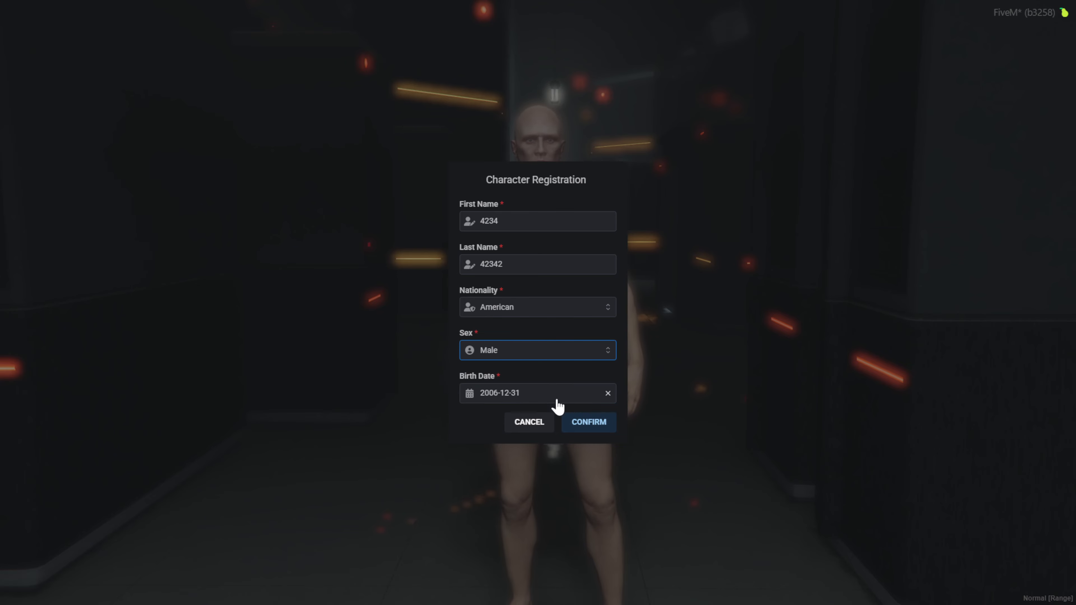
left_click(595, 425)
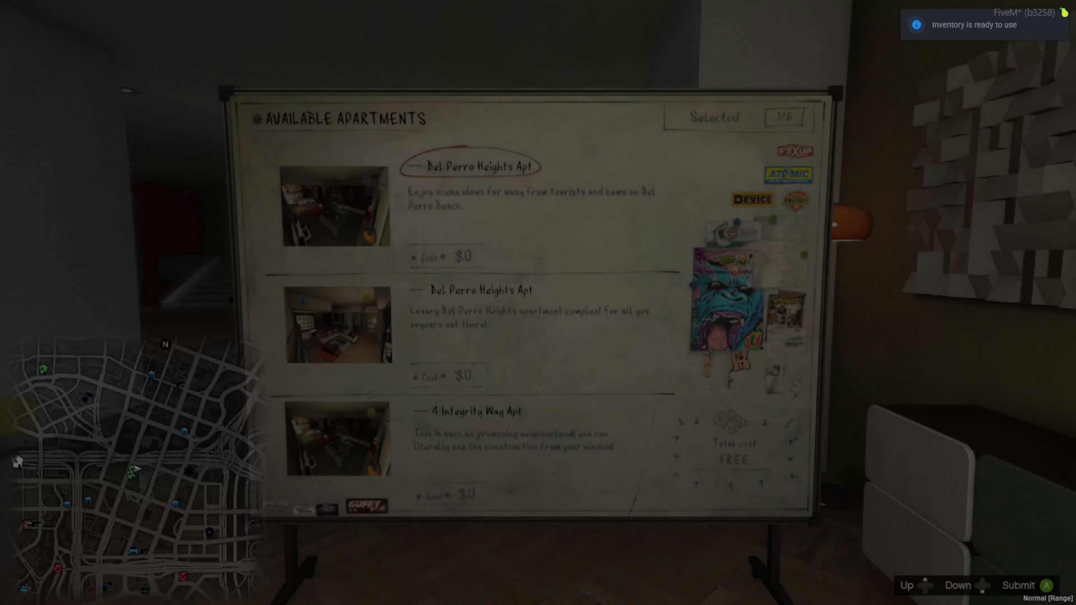
Step: Choose the first Del Perro Heights Apt as the character's apartment and confirm the selection
key("Return")
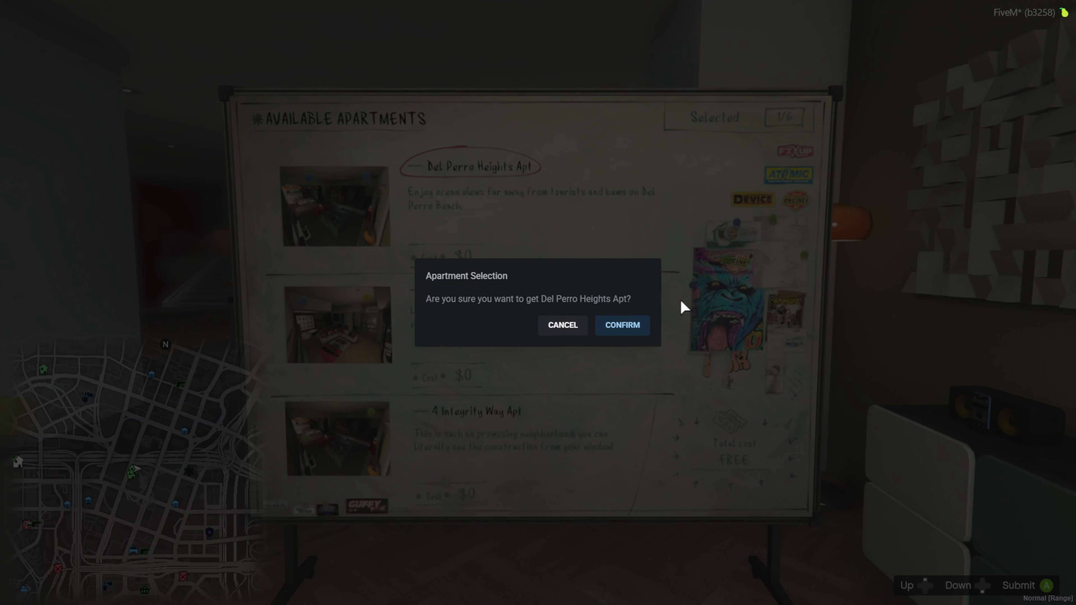
left_click(622, 327)
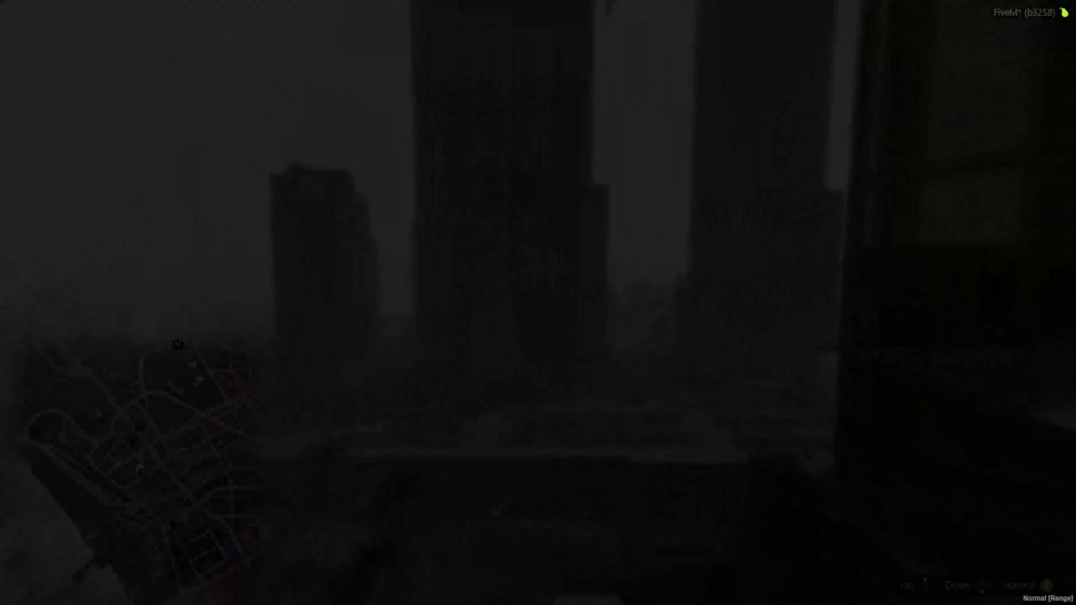